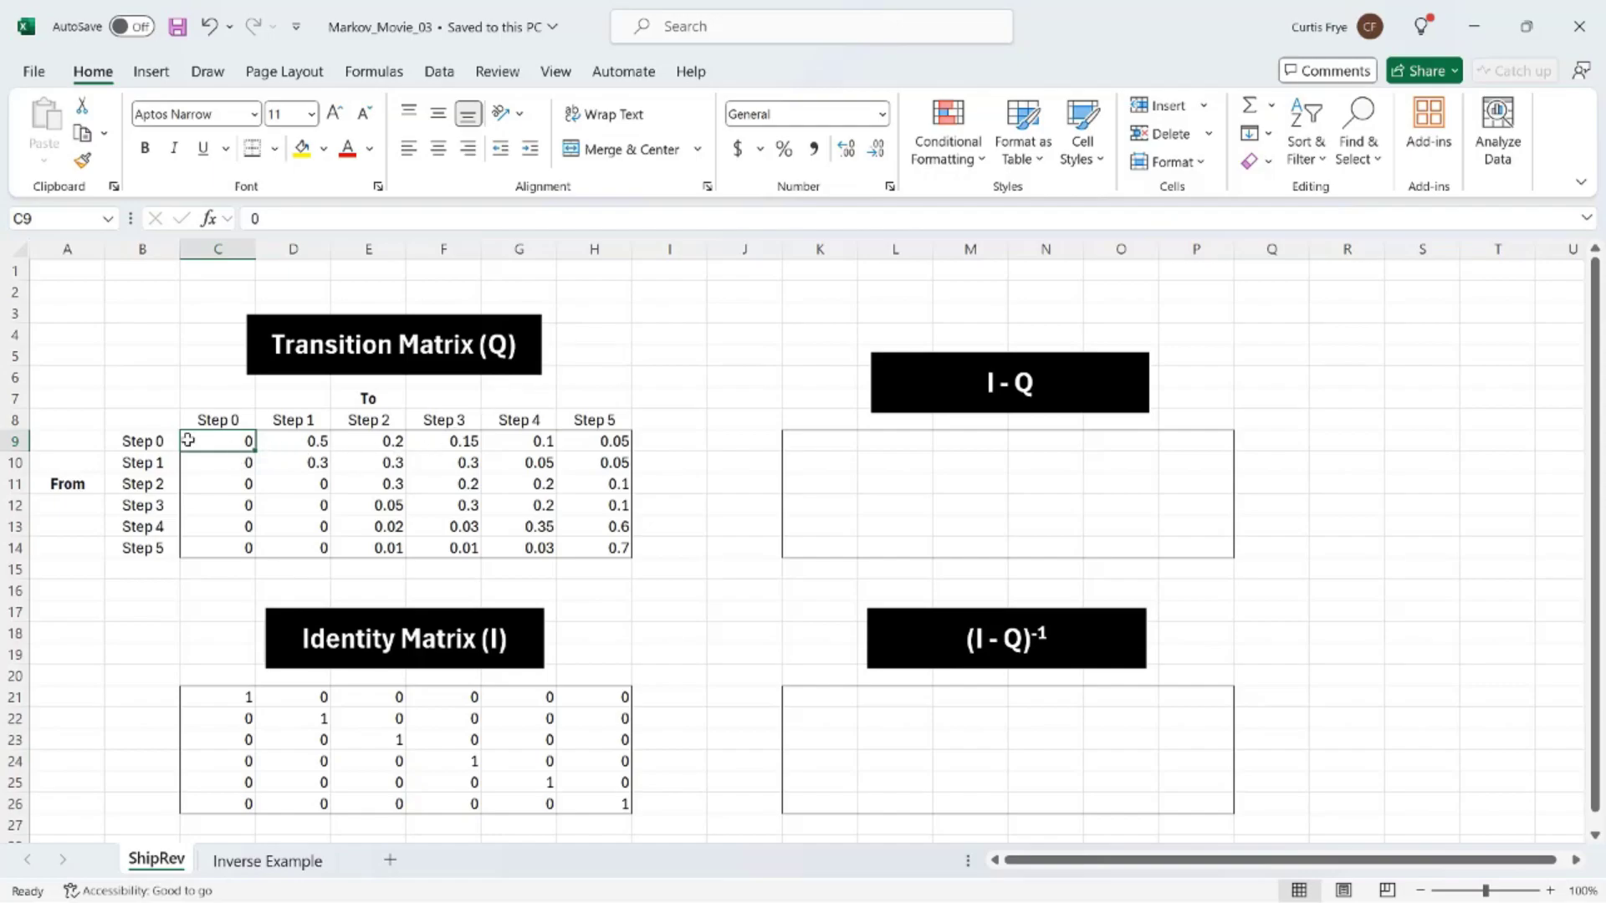
Step: Review the Step 0 and Step 1 transition probabilities in the Q matrix
left_click(157, 441)
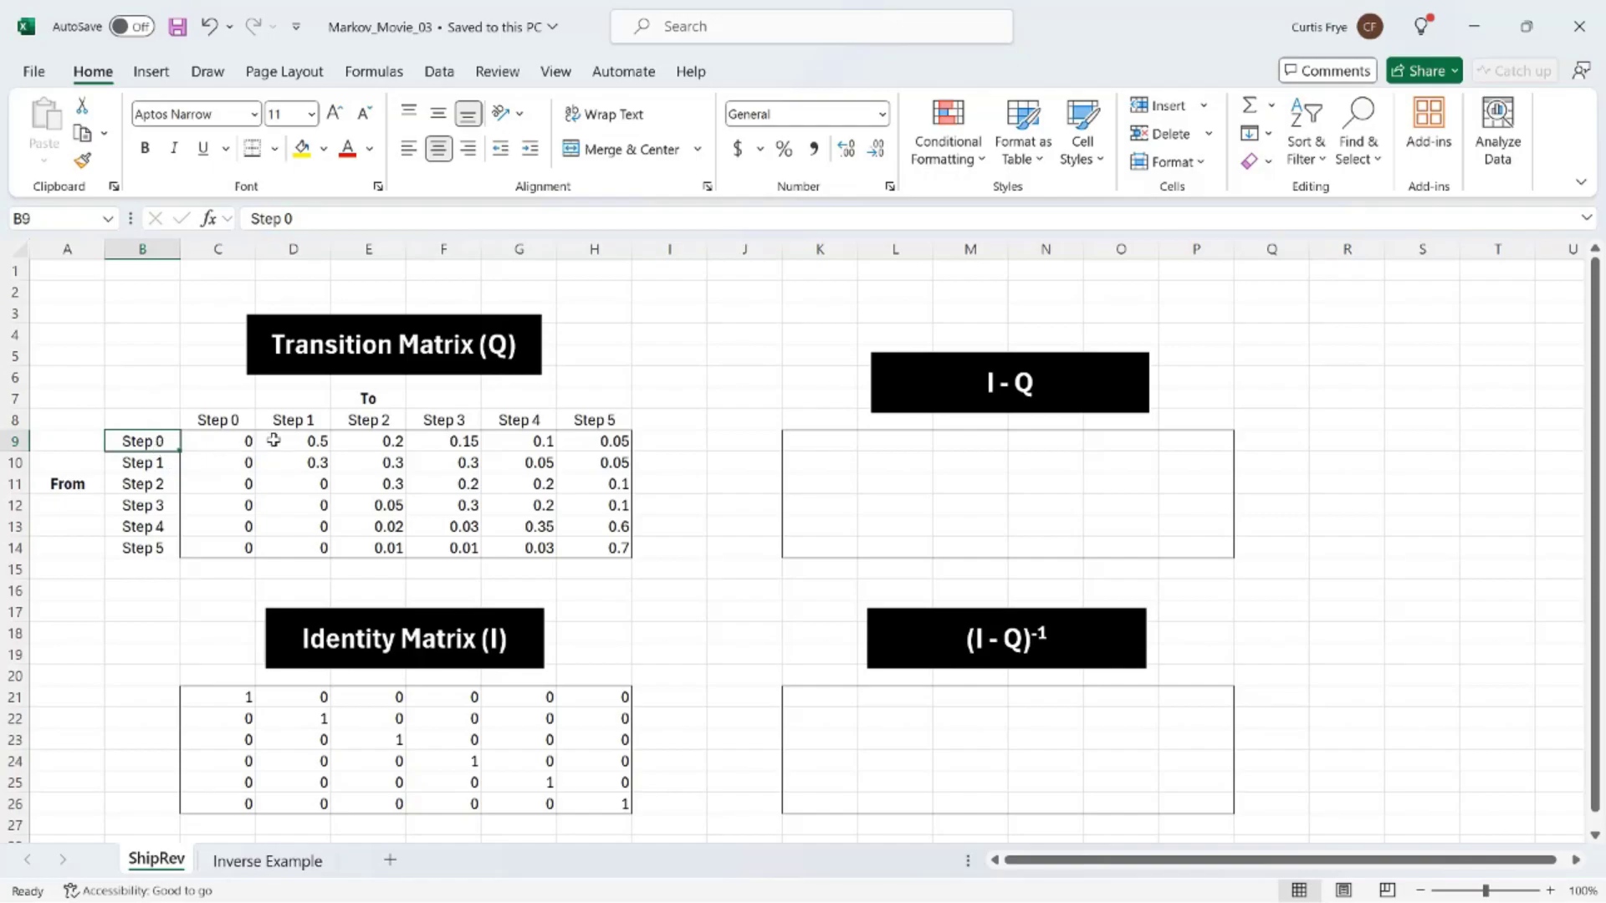
left_click(339, 440)
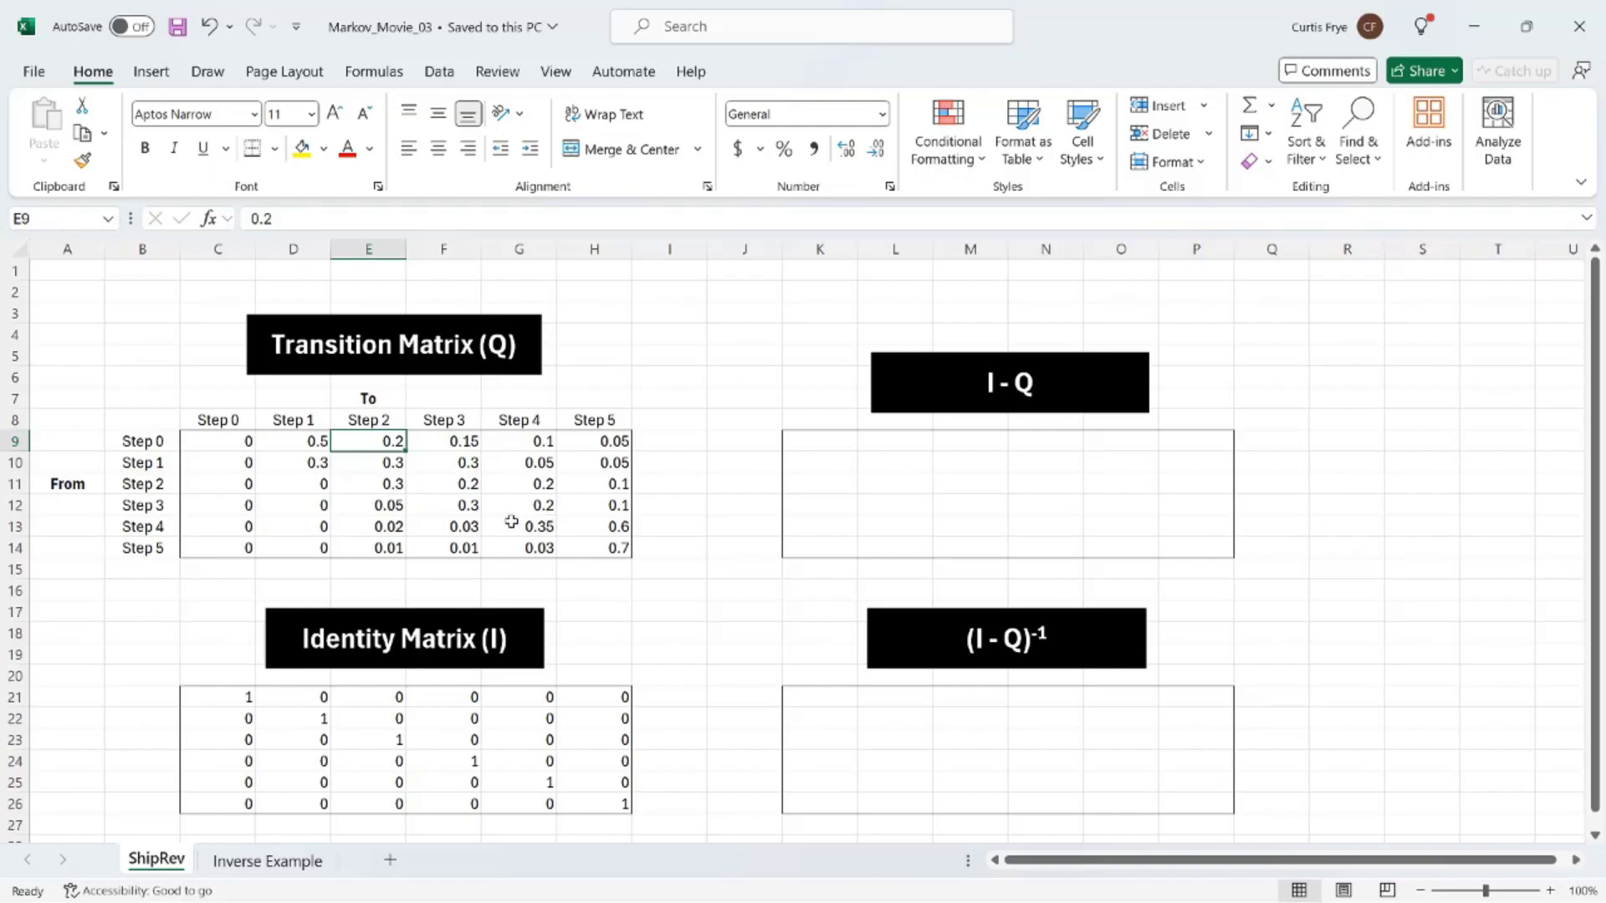
left_click(311, 462)
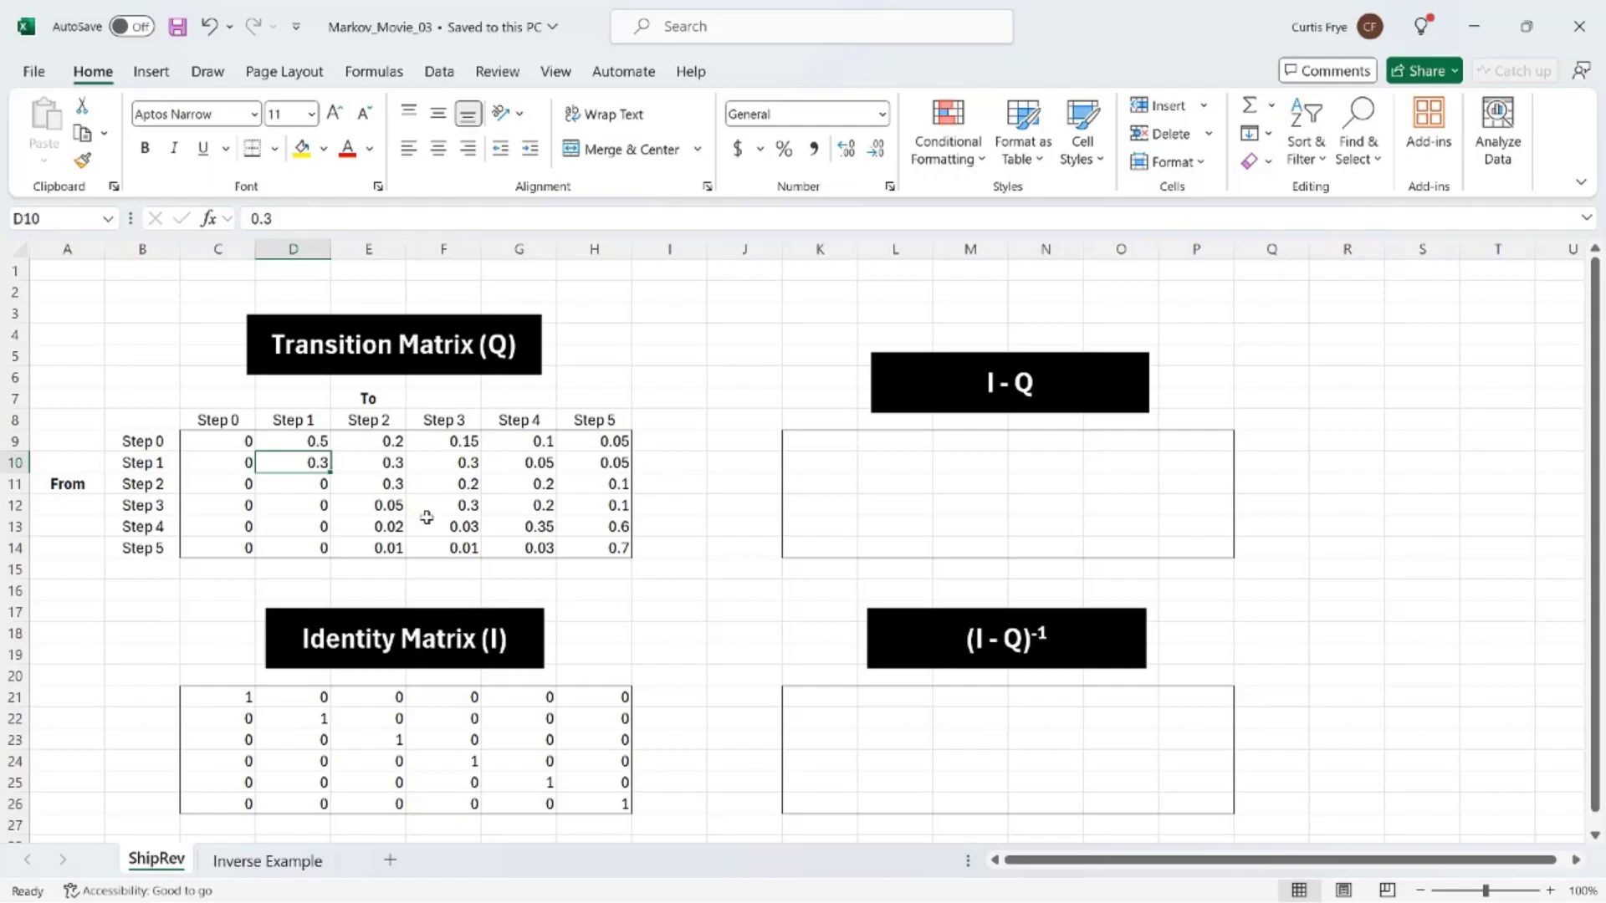
left_click(389, 460)
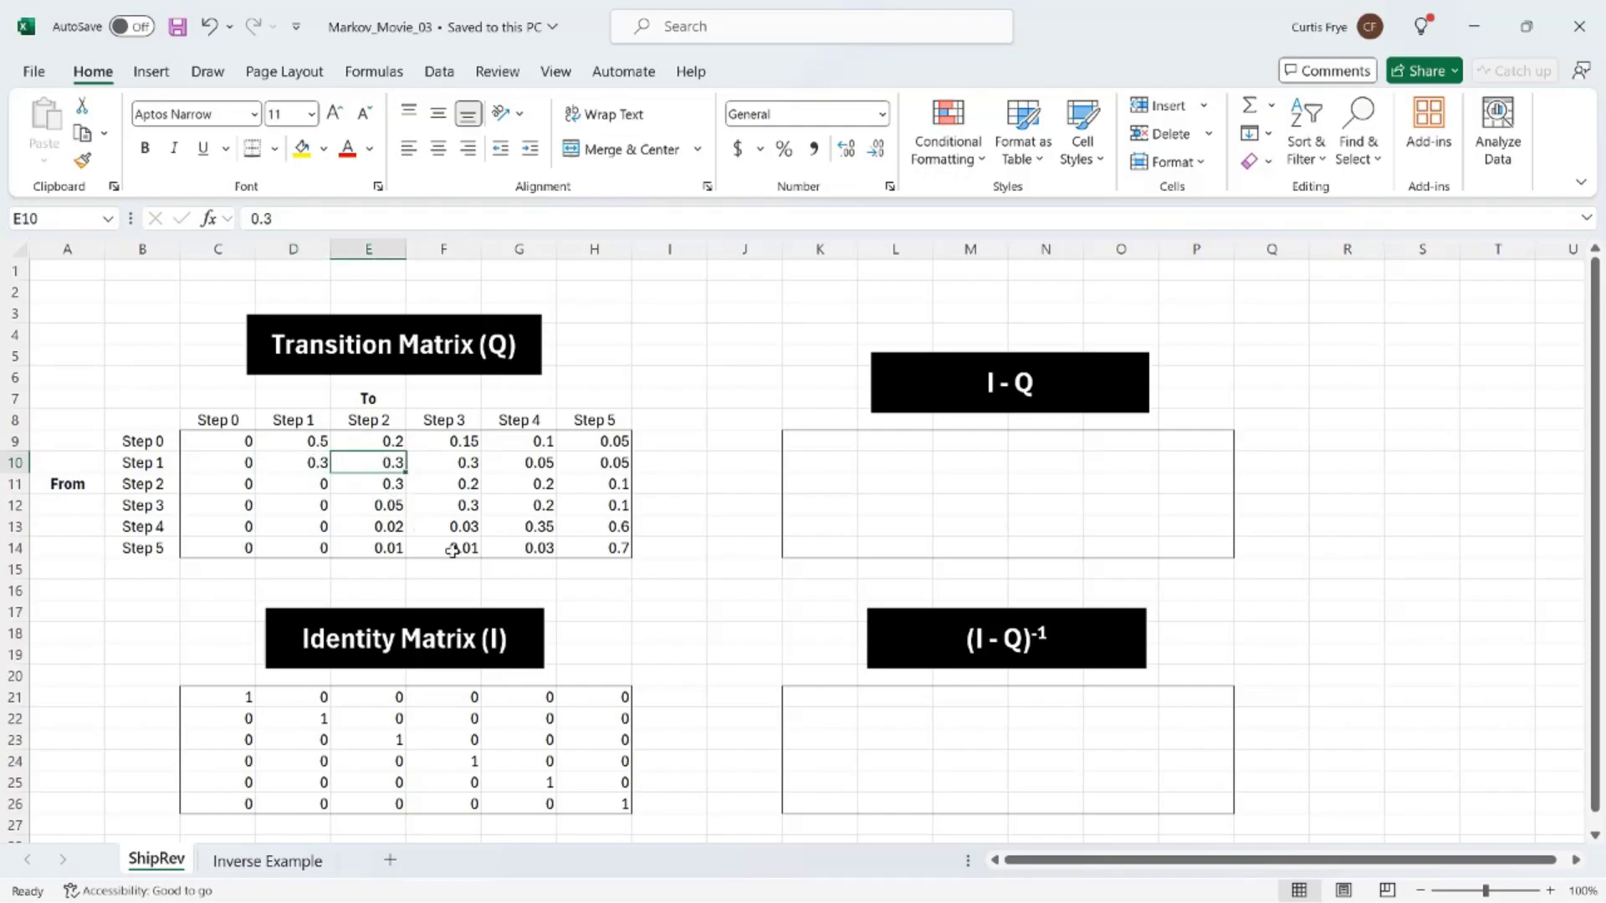
left_click(460, 465)
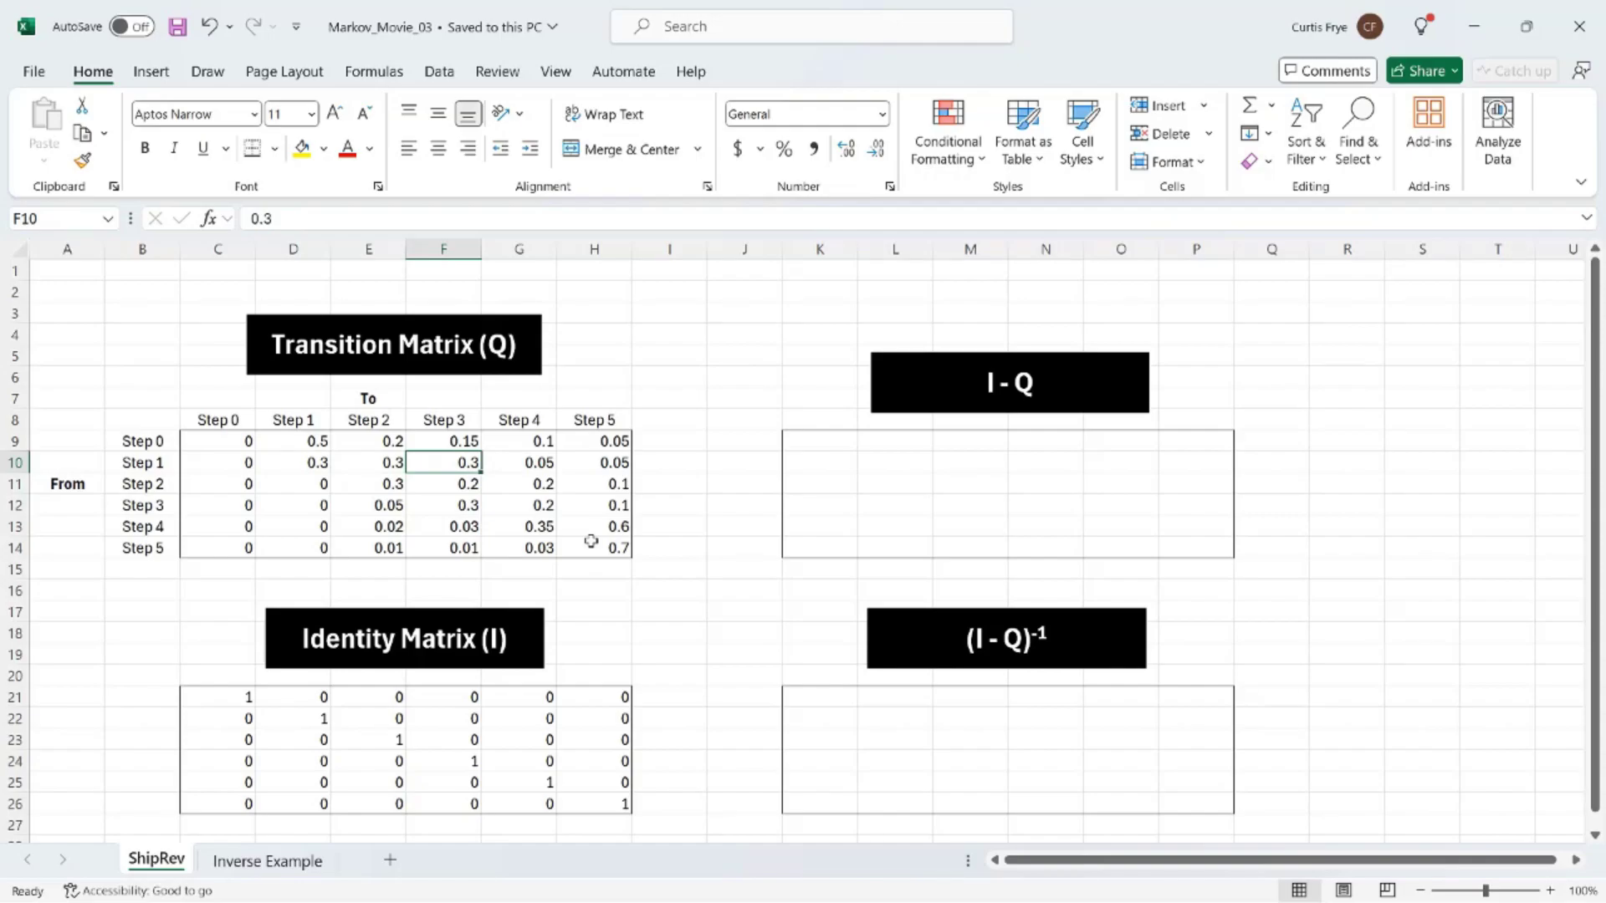
key("Down")
key("Down")
key("Down")
key("Down")
key("Left")
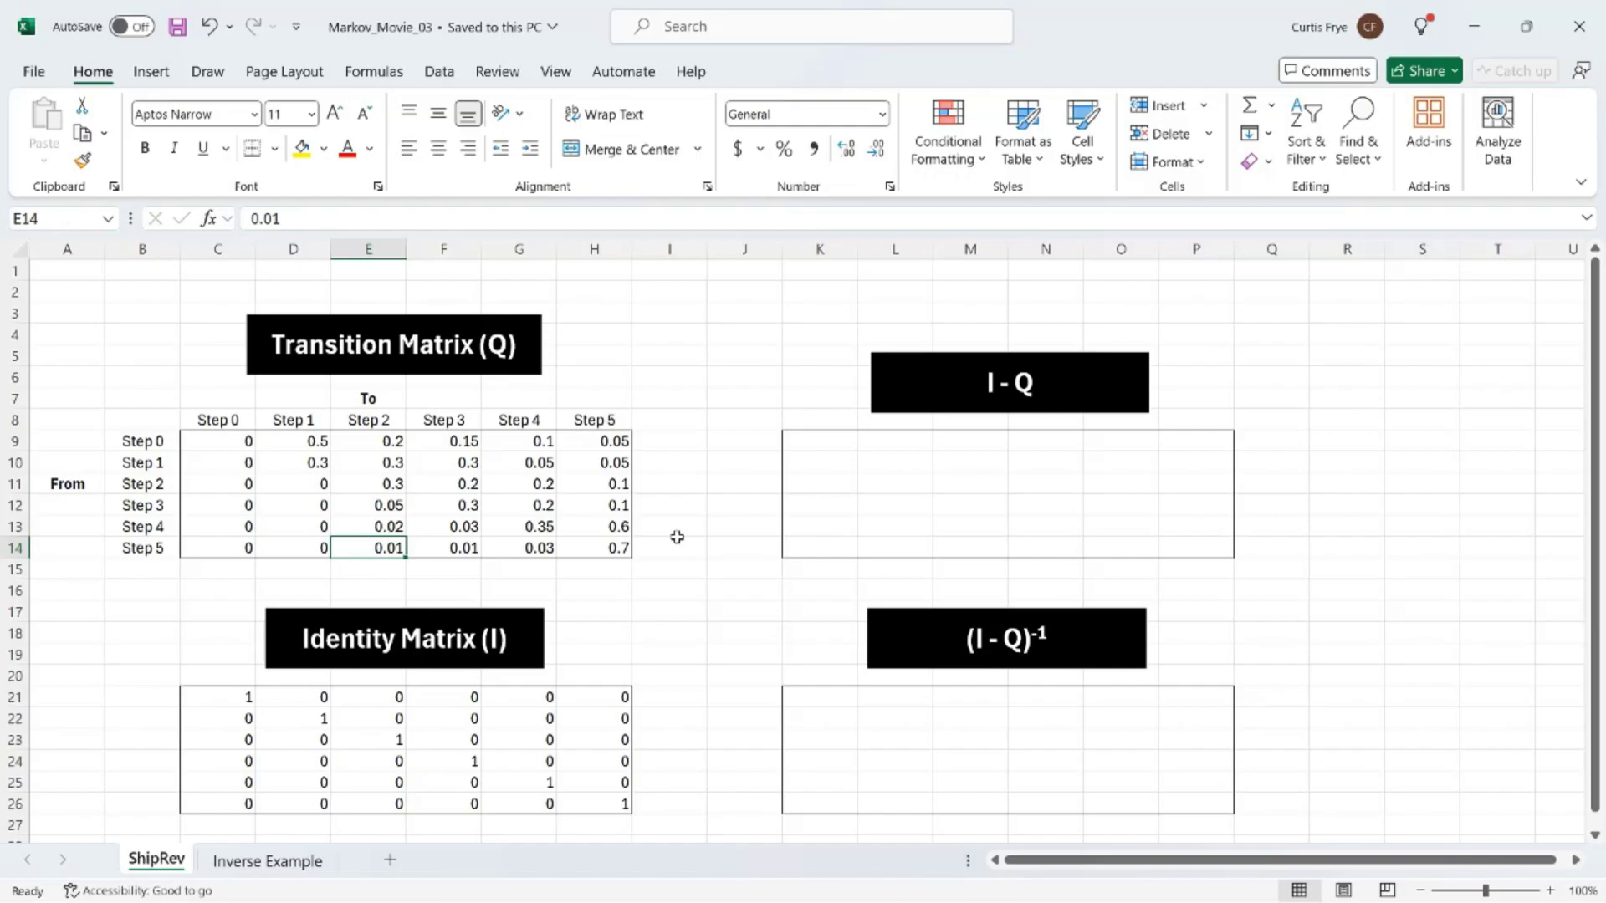
Step: Check the identity matrix's diagonal 1s from C21 to H26 and the Step 0 to Step 5 probability
left_click(243, 697)
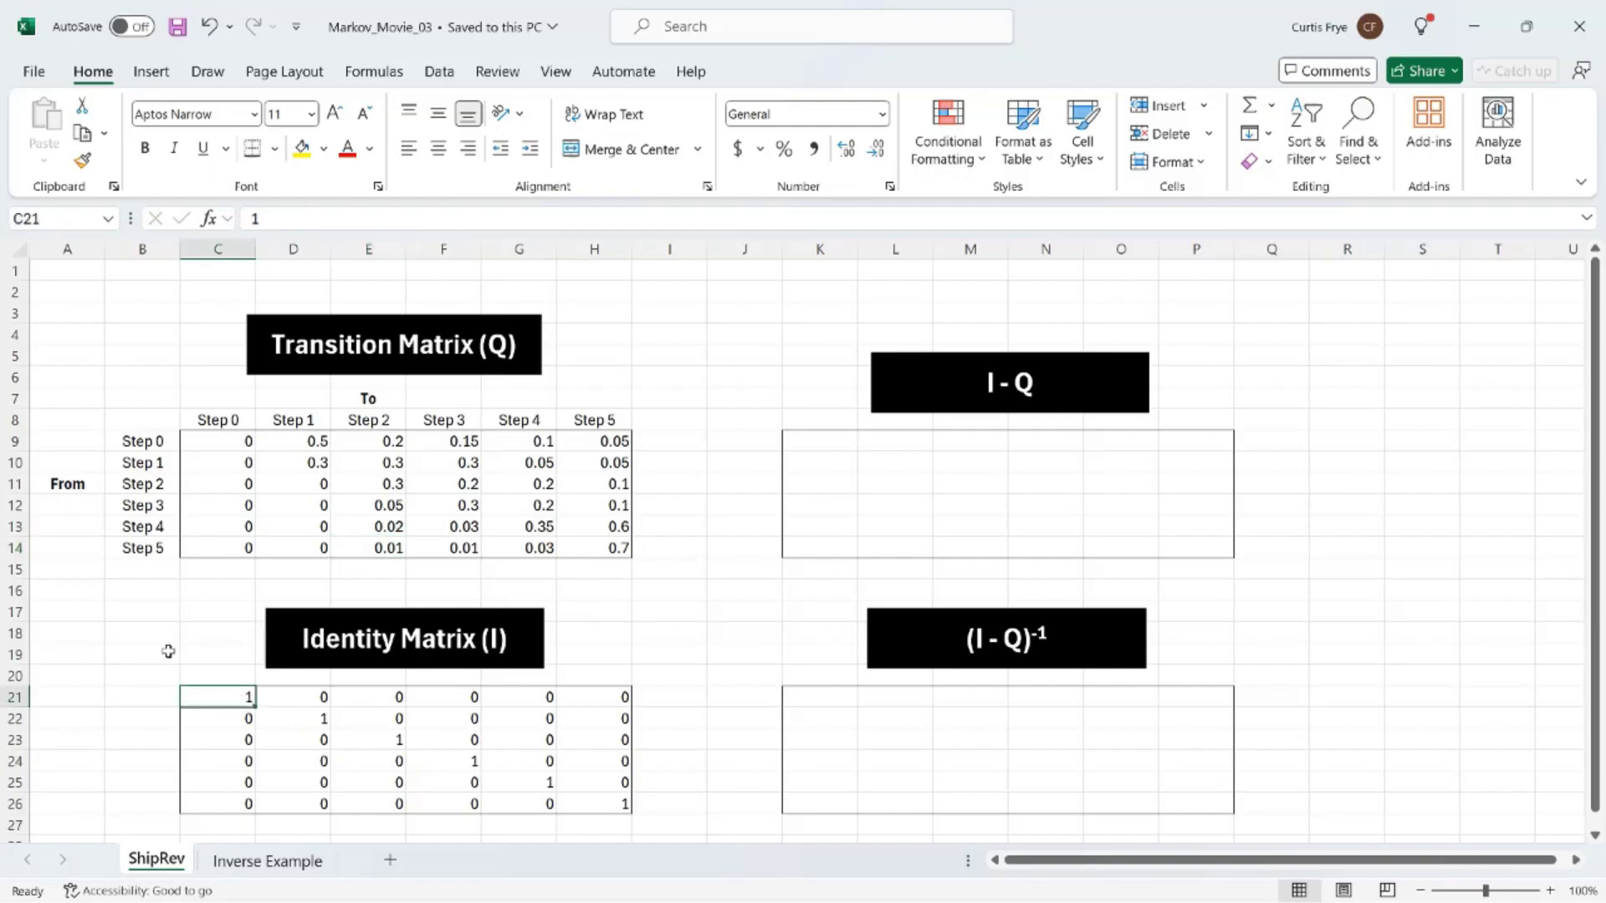
left_click(287, 720)
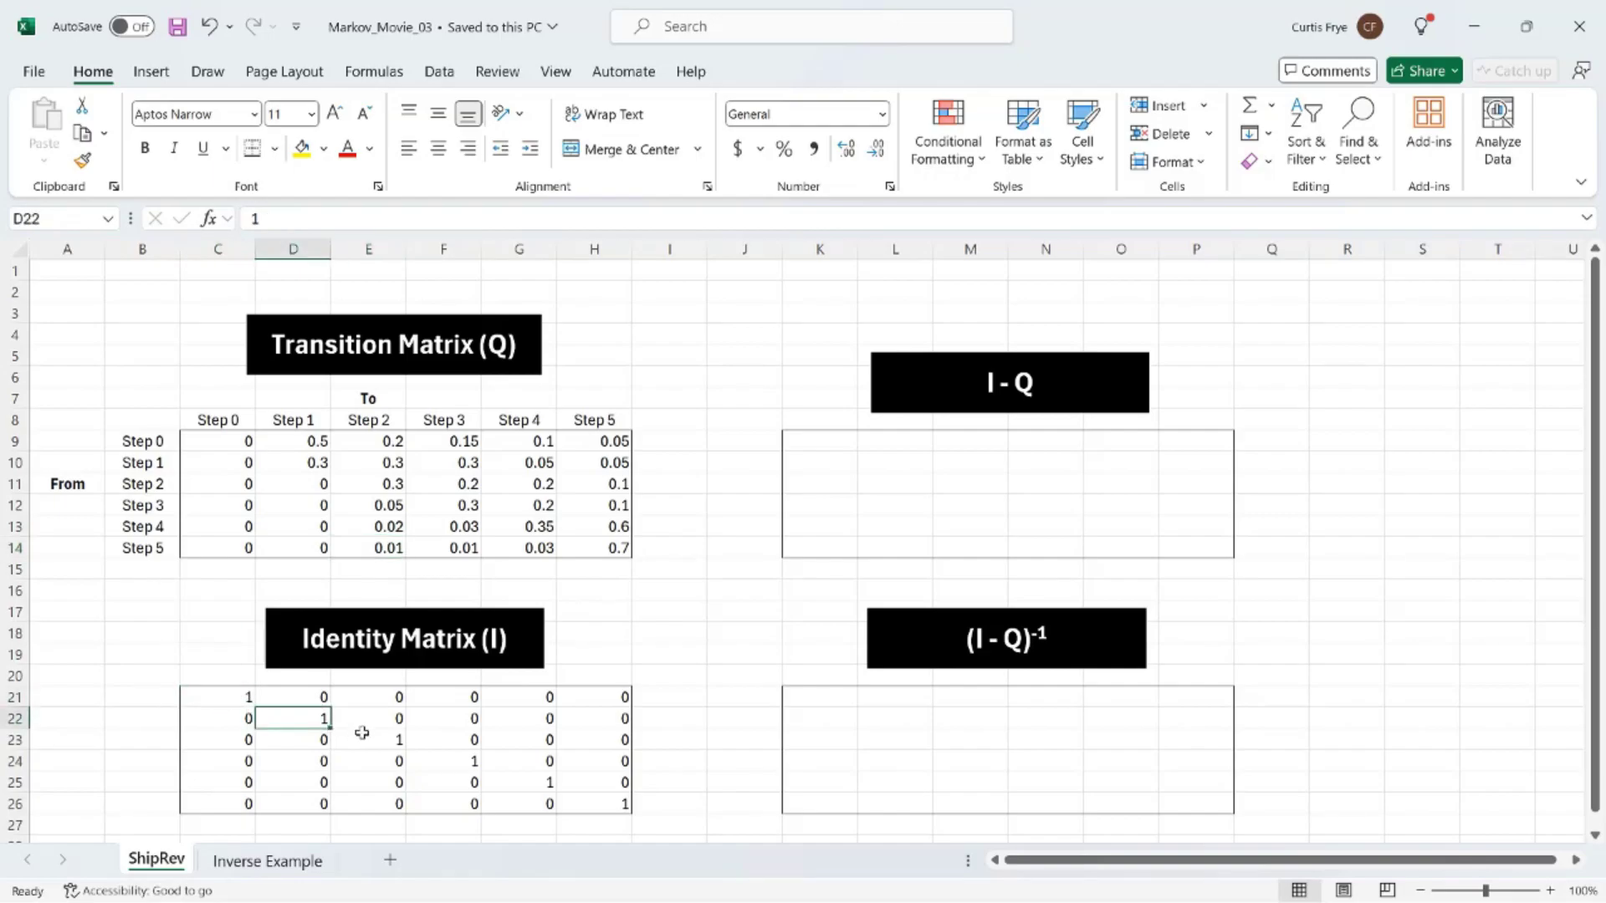
left_click(362, 741)
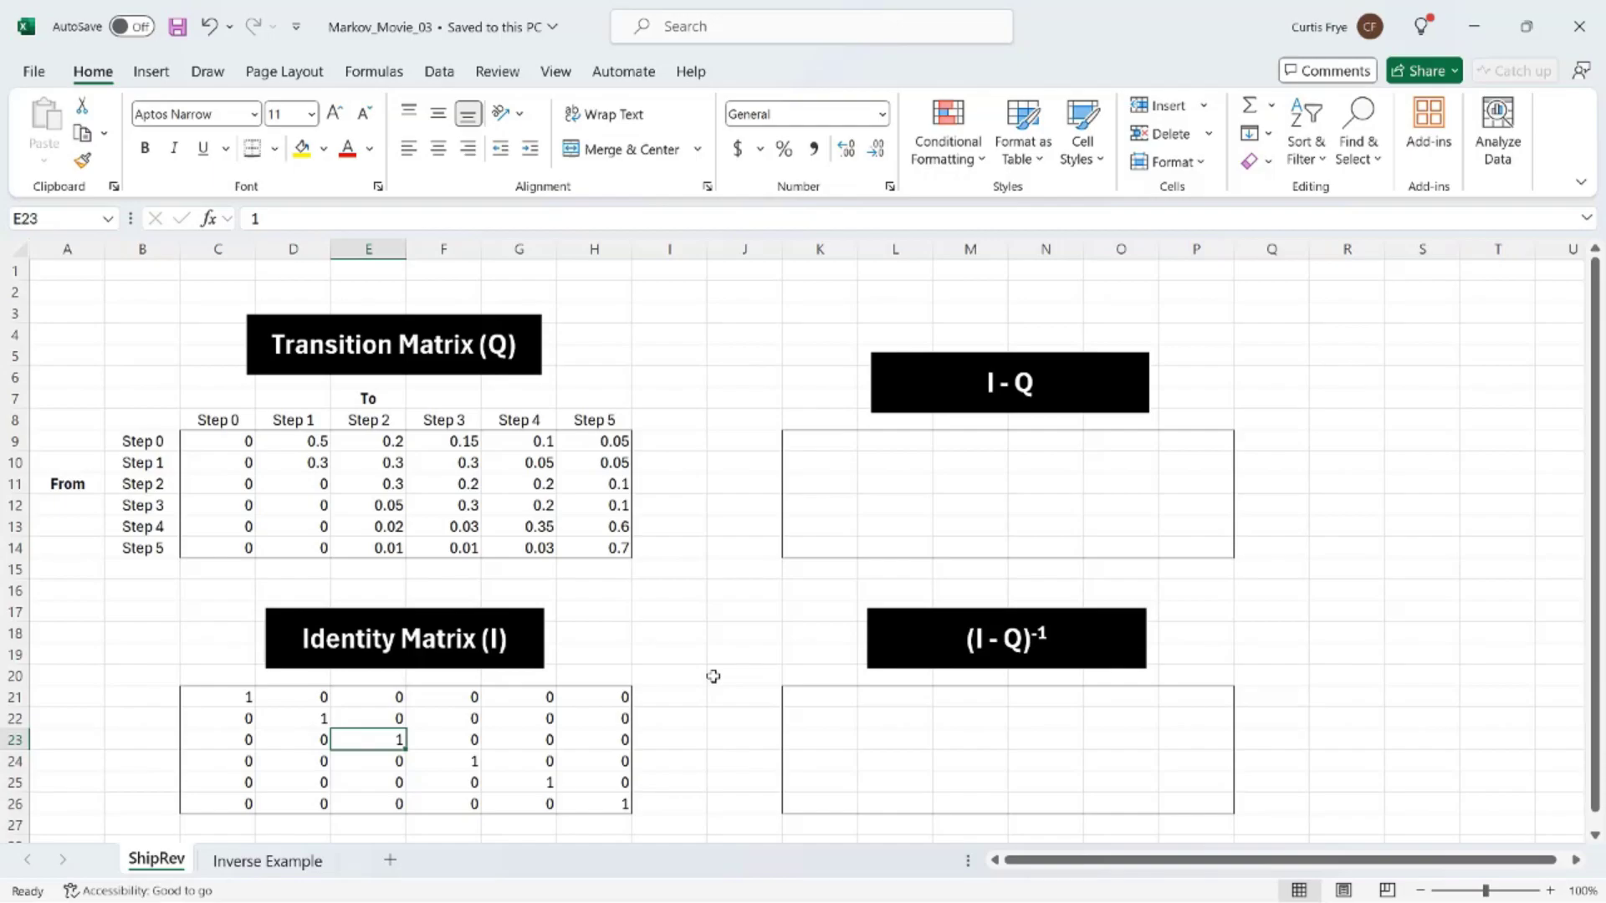
left_click(473, 759)
left_click(518, 784)
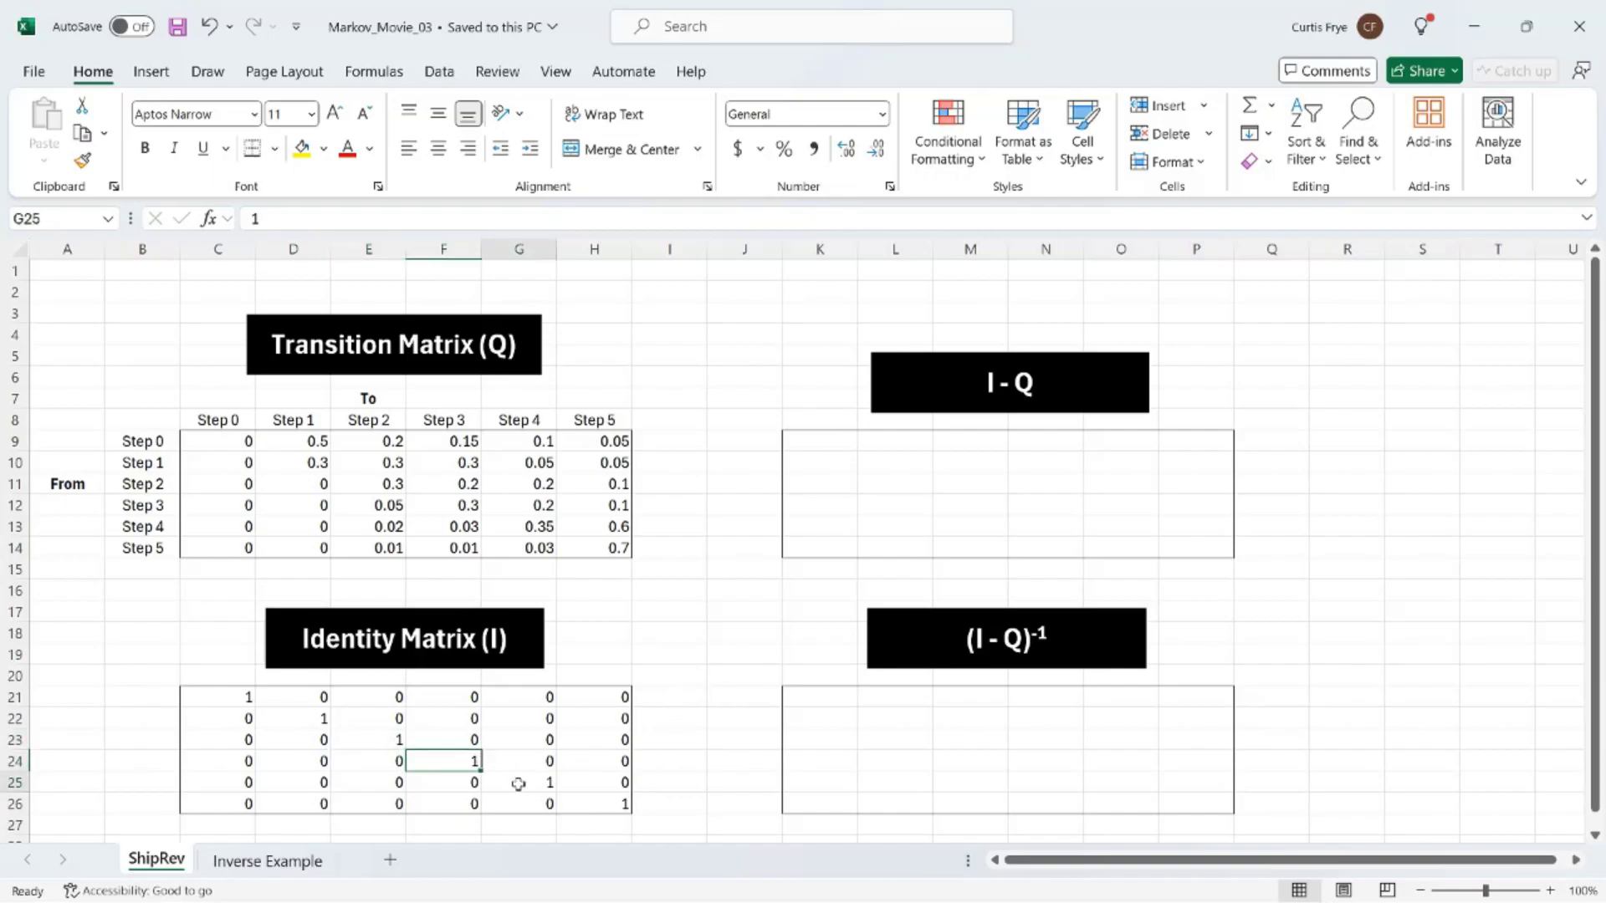
left_click(581, 806)
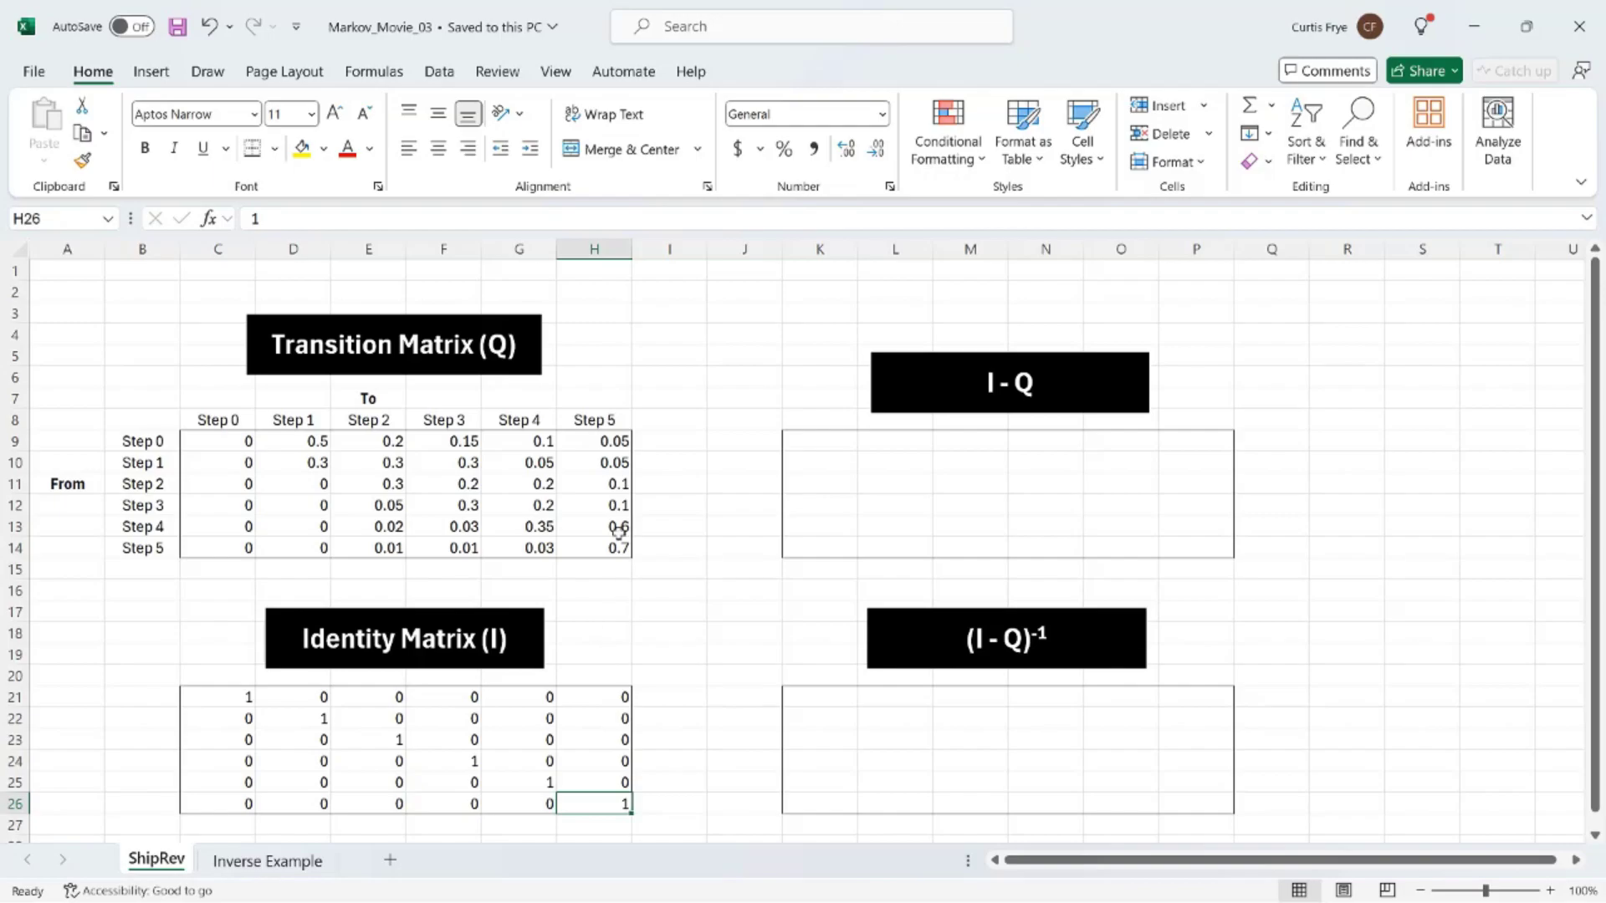
left_click(606, 443)
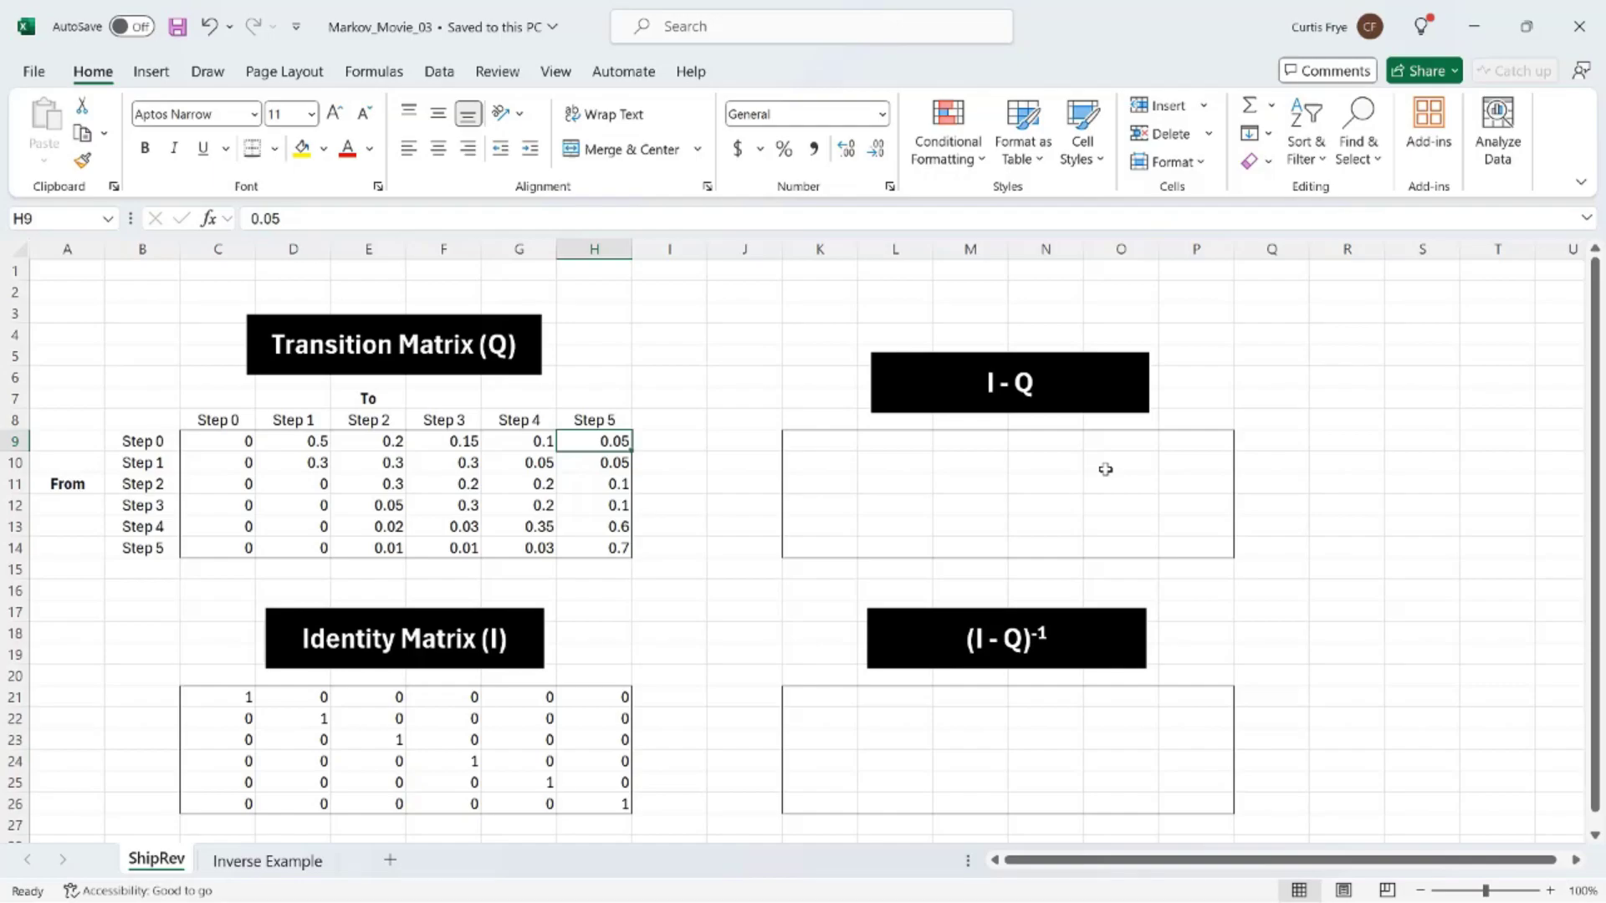
Step: Enter =(C21:H26)-(C9:H14) in K9 so the I − Q values spill across K9:P14
left_click(826, 440)
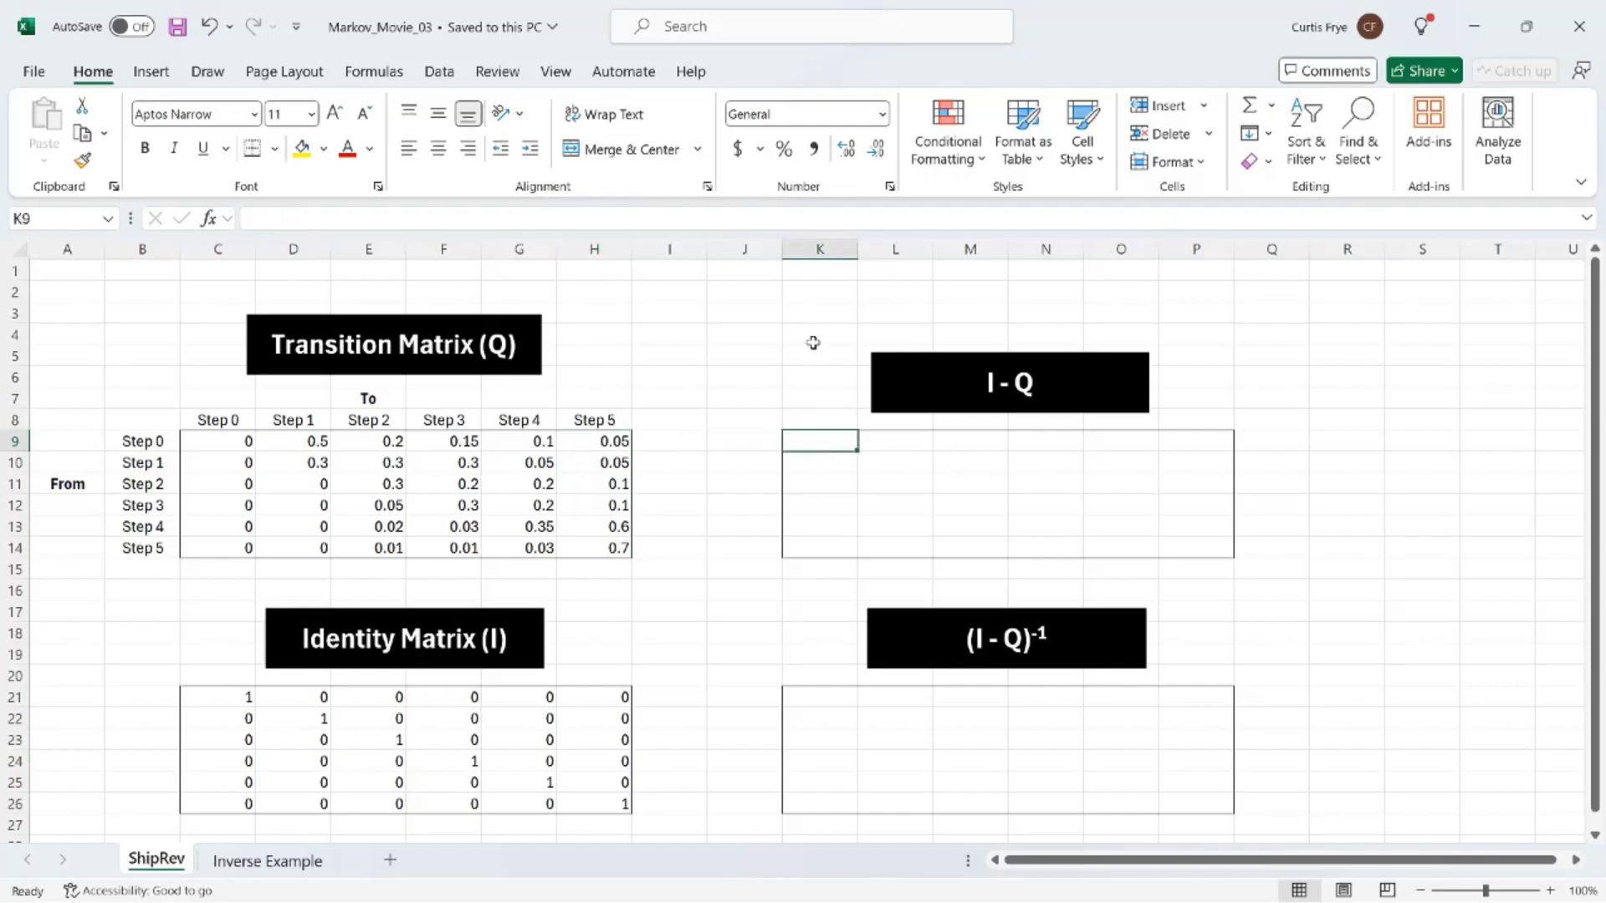
type("=")
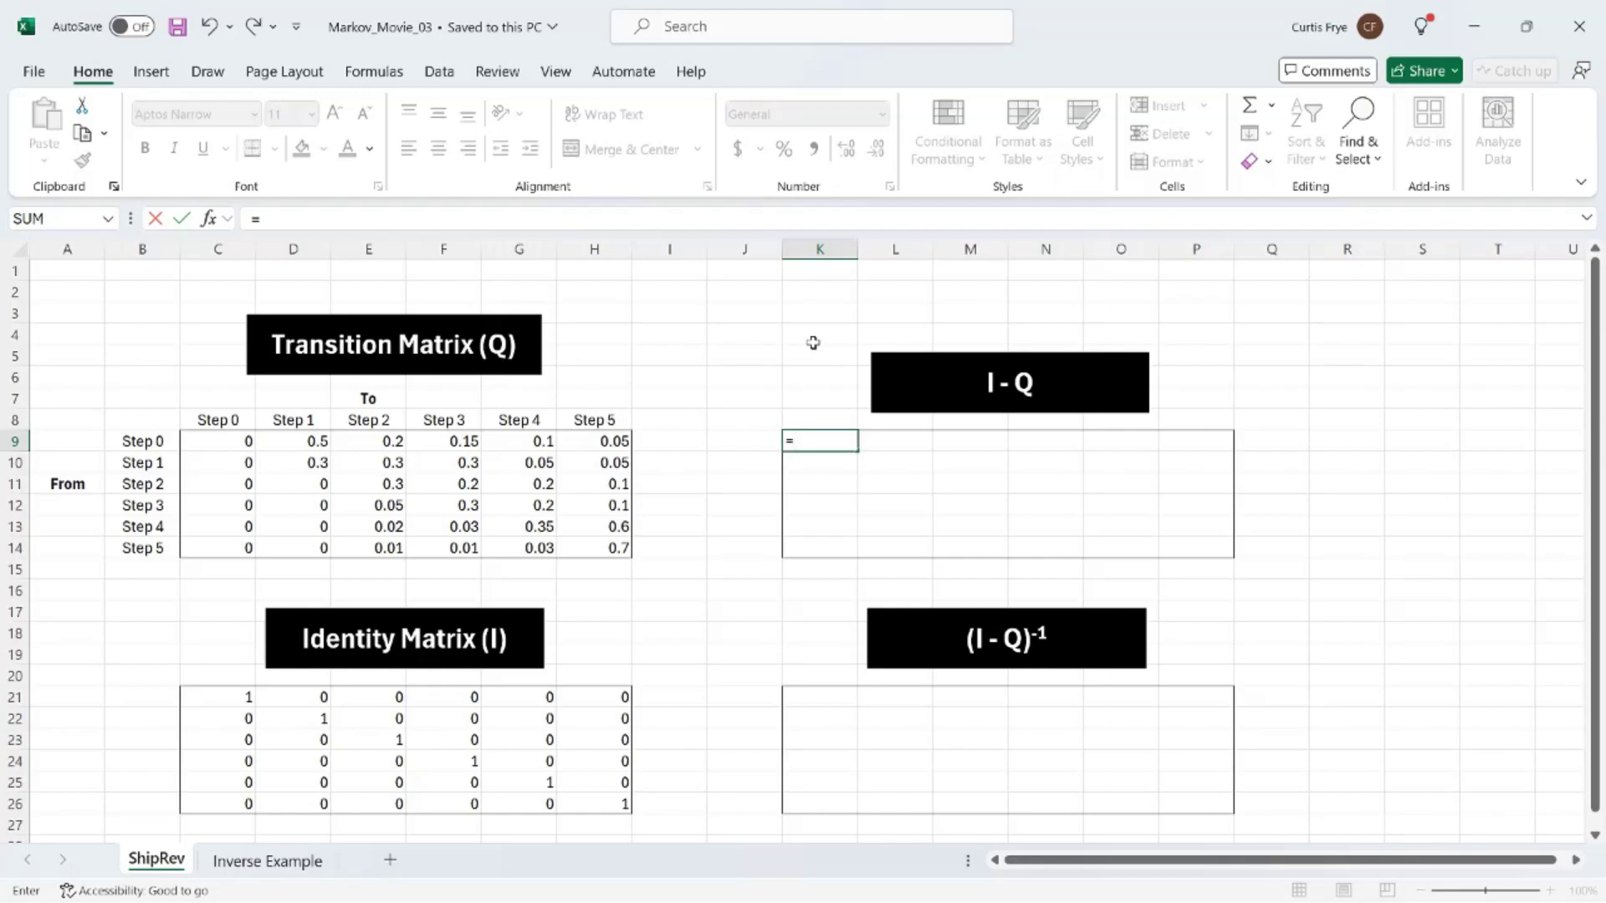
type("(")
left_click_drag(236, 695, 595, 802)
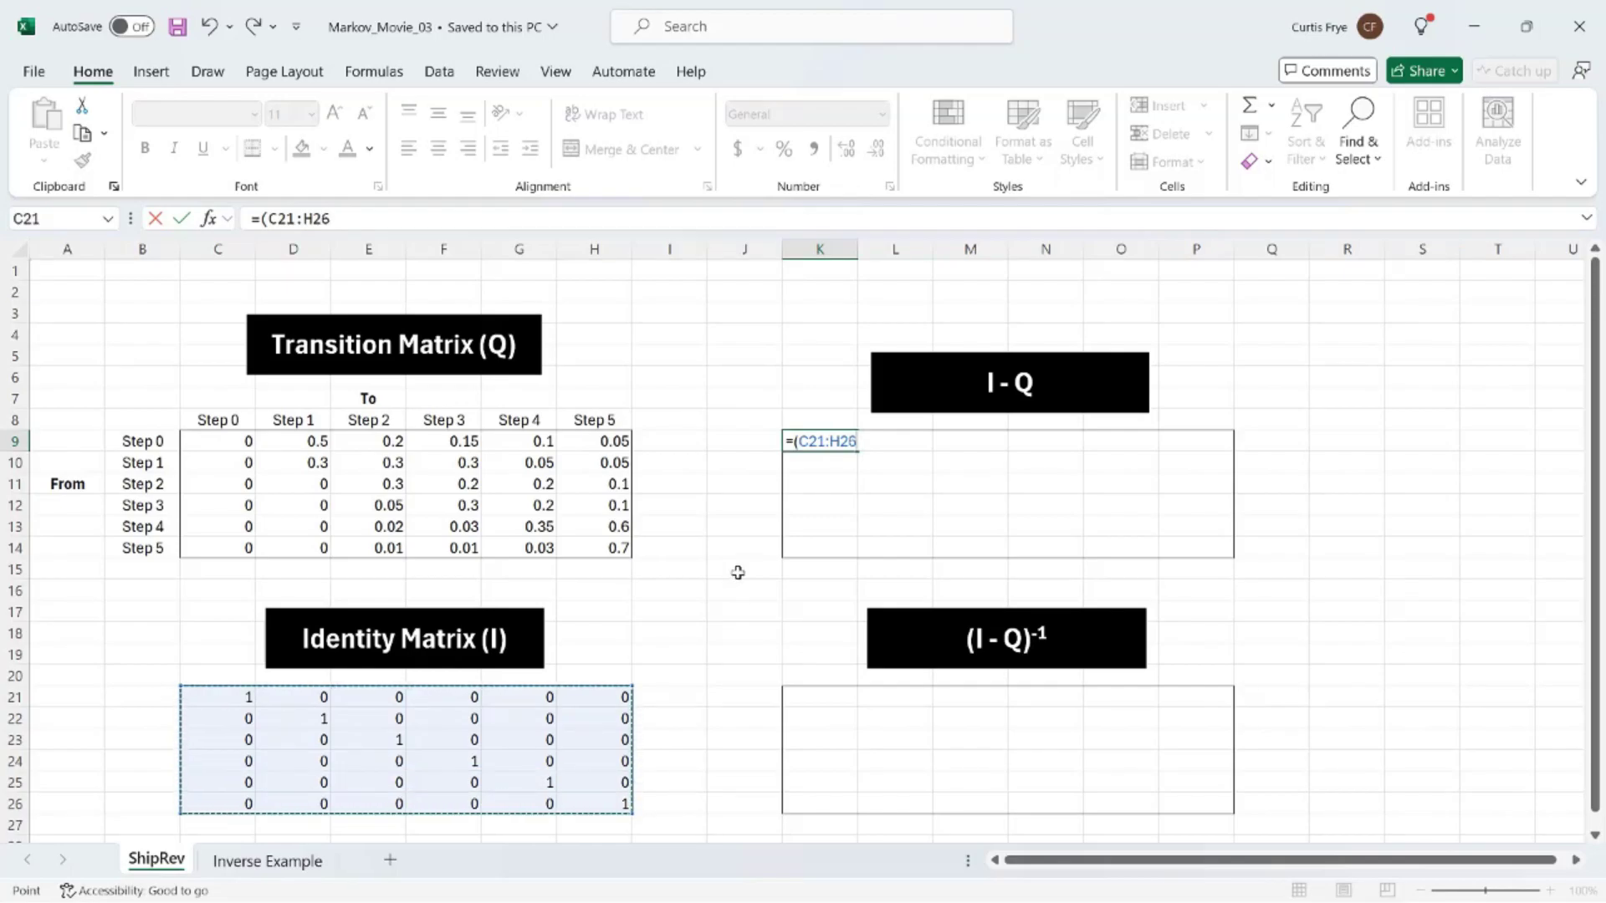
type(")")
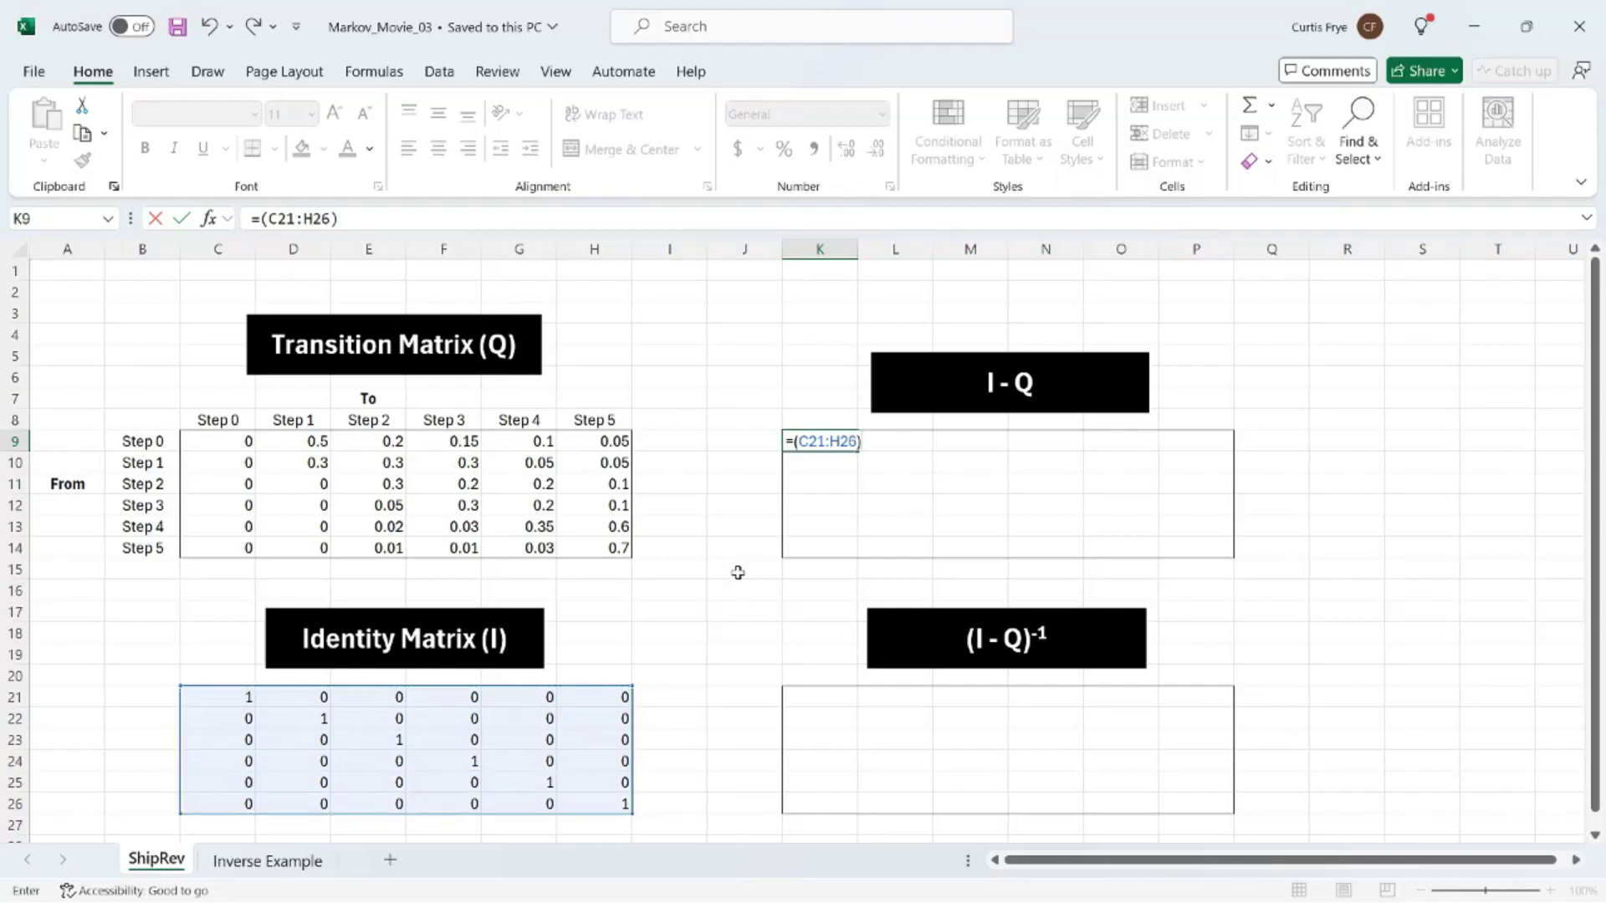
type("-(")
left_click_drag(238, 441, 595, 550)
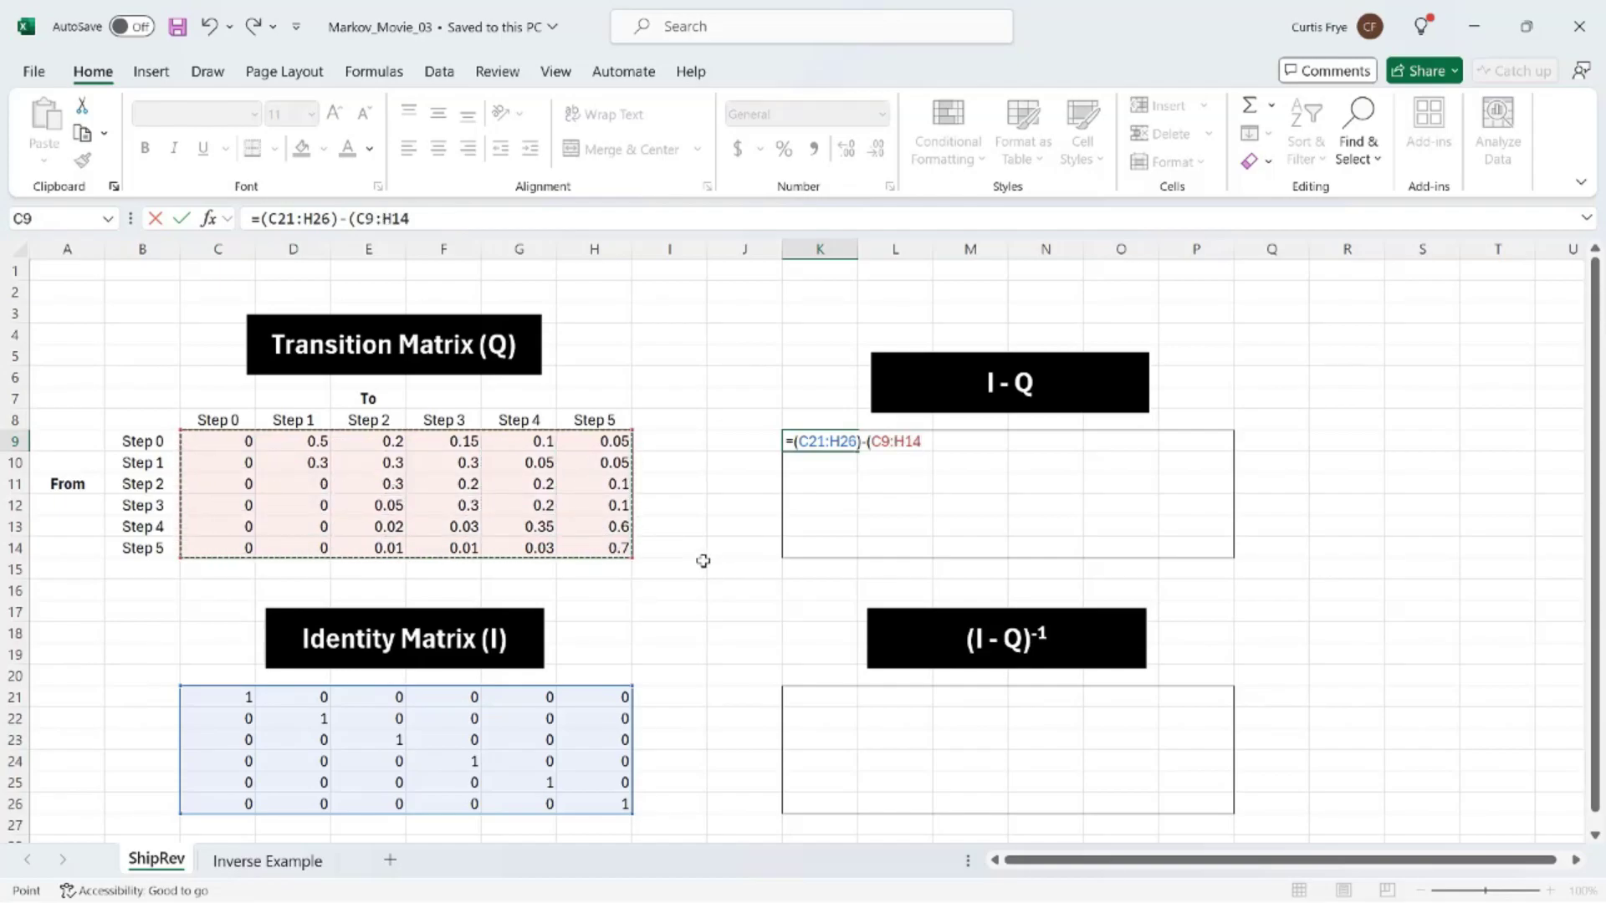
type(")")
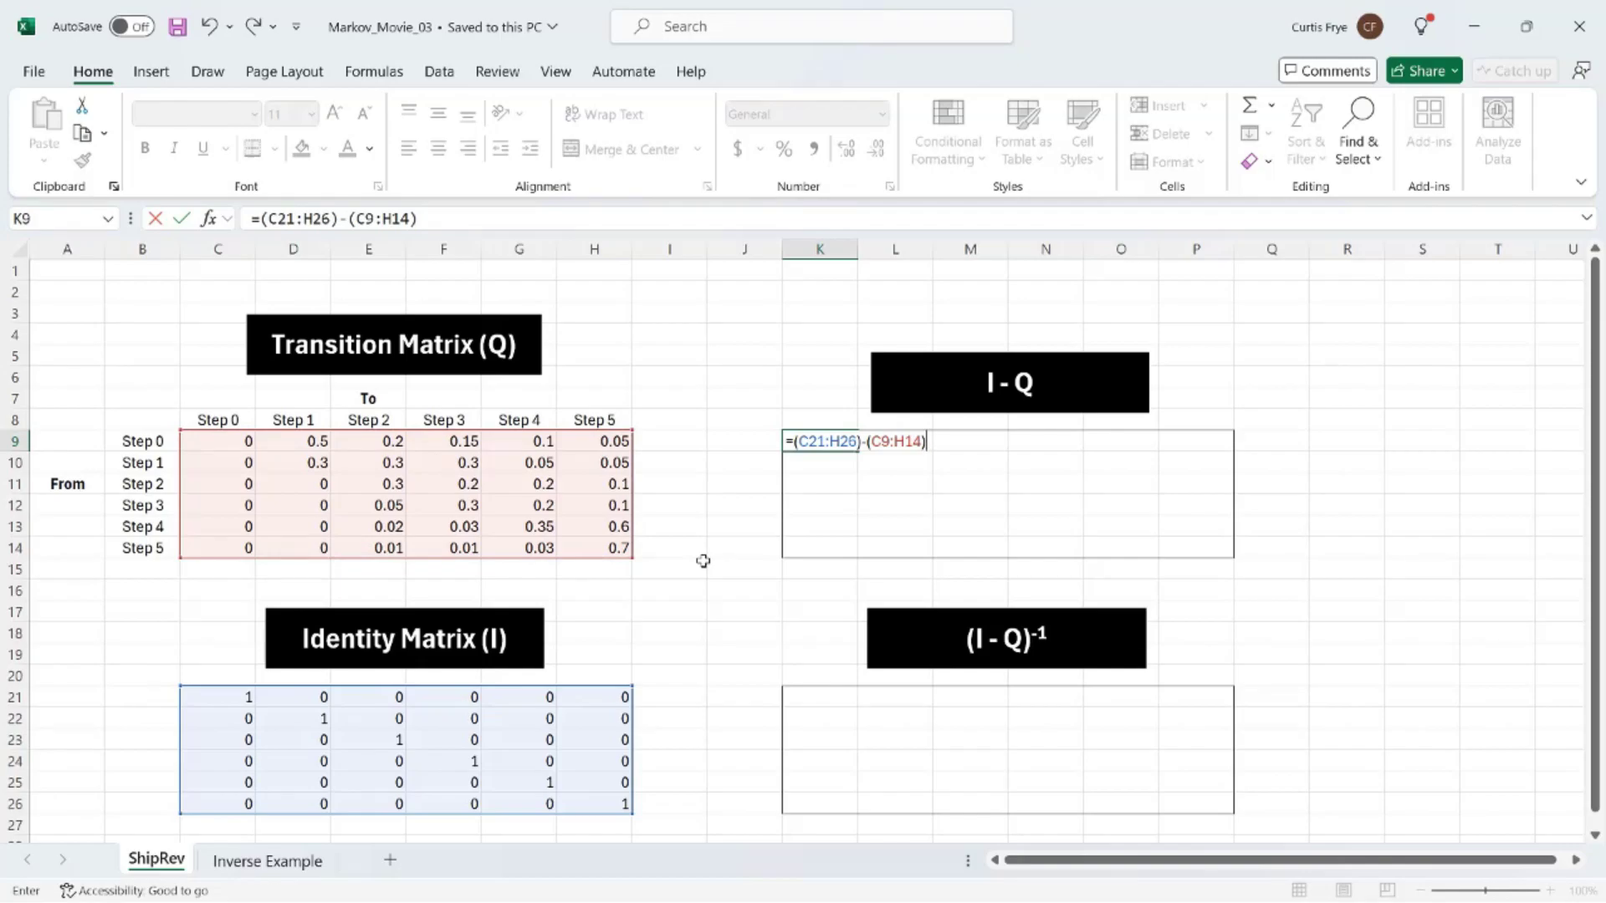
key("Return")
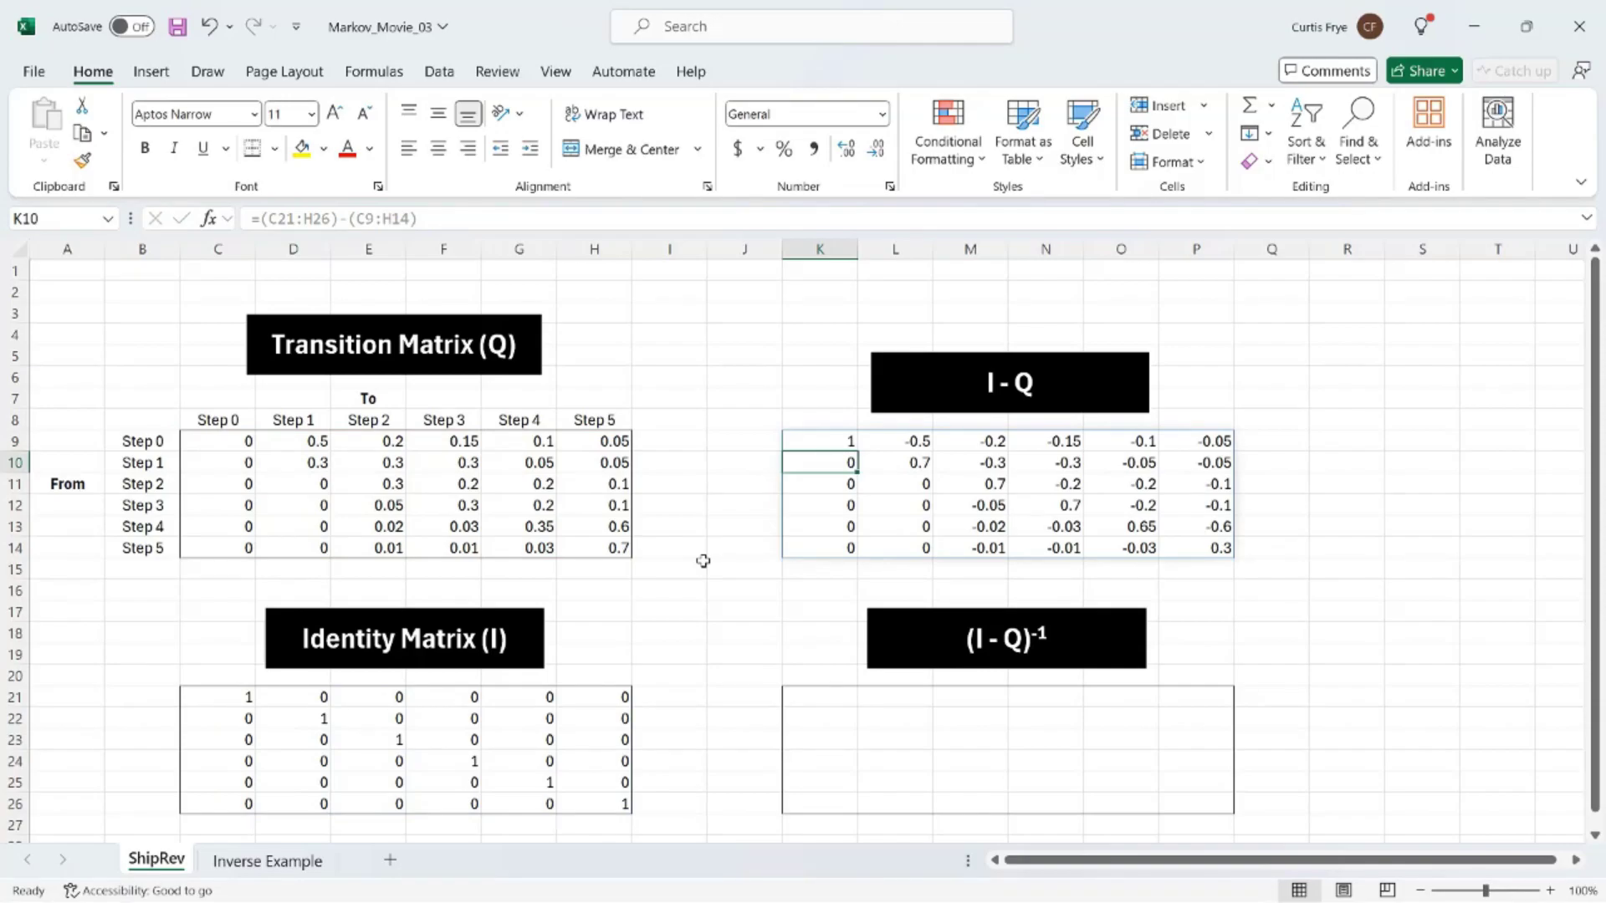
left_click(242, 696)
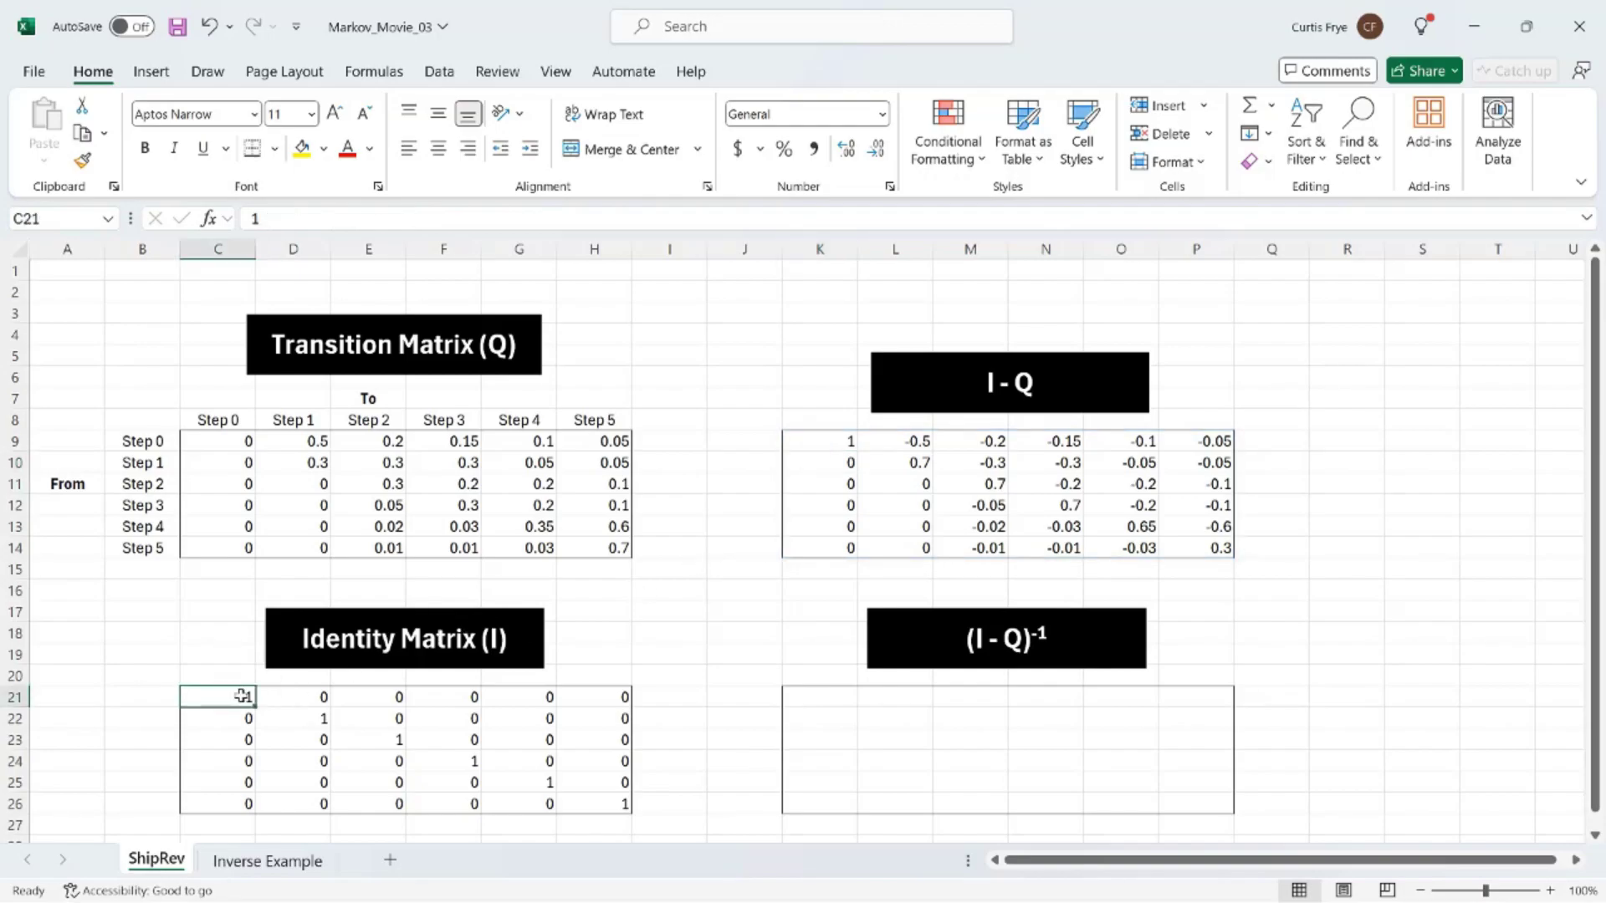
left_click(222, 442)
left_click(834, 442)
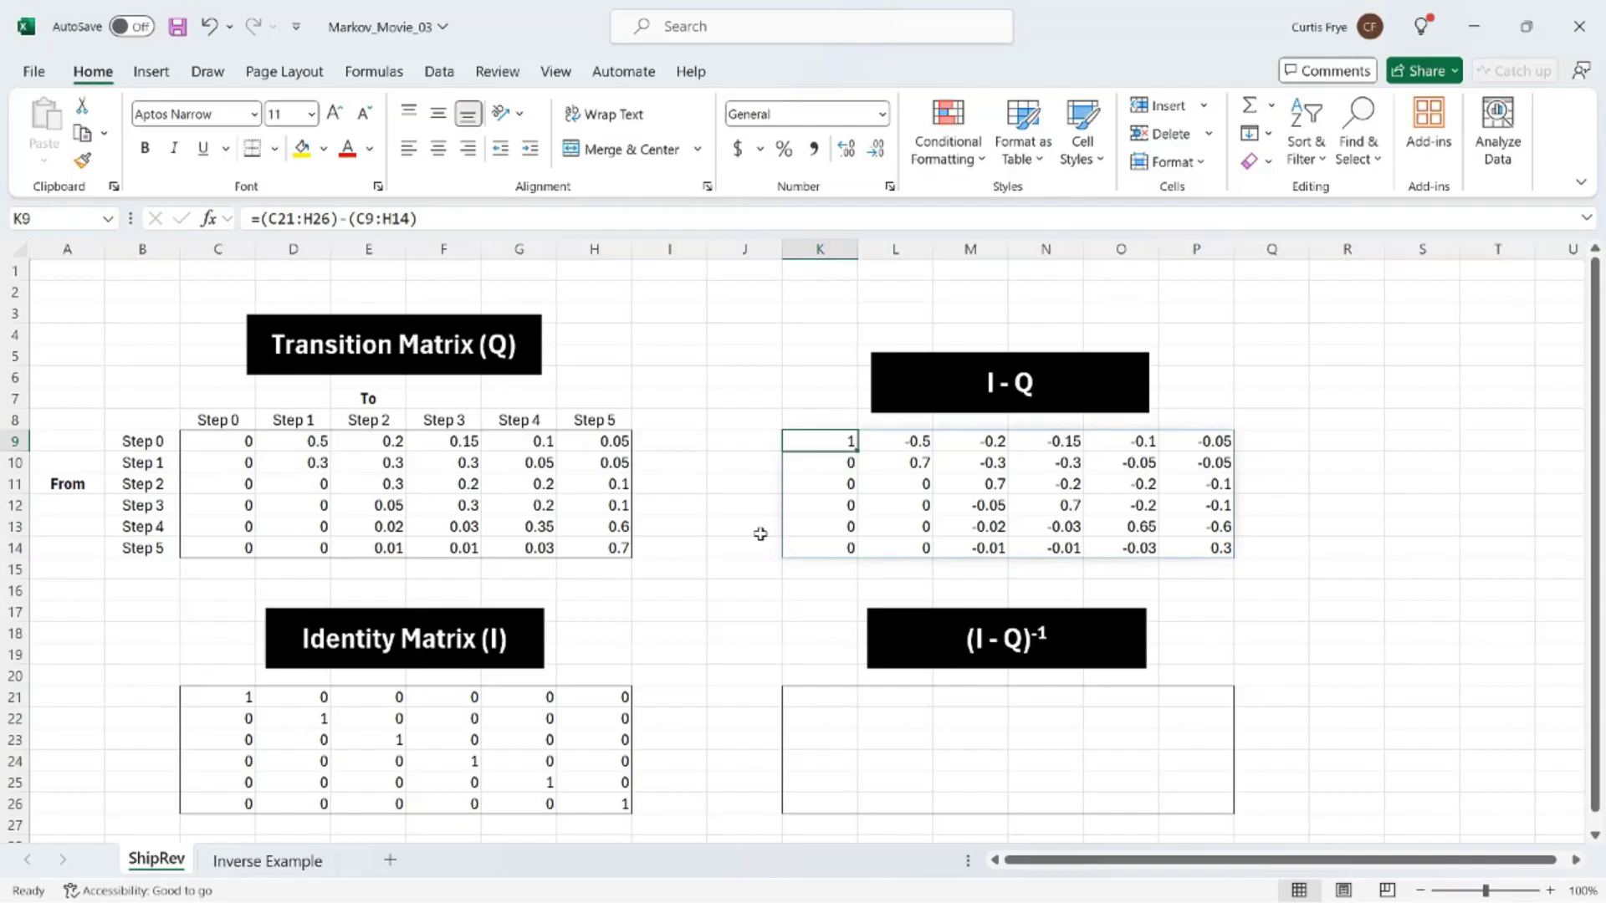
left_click(318, 697)
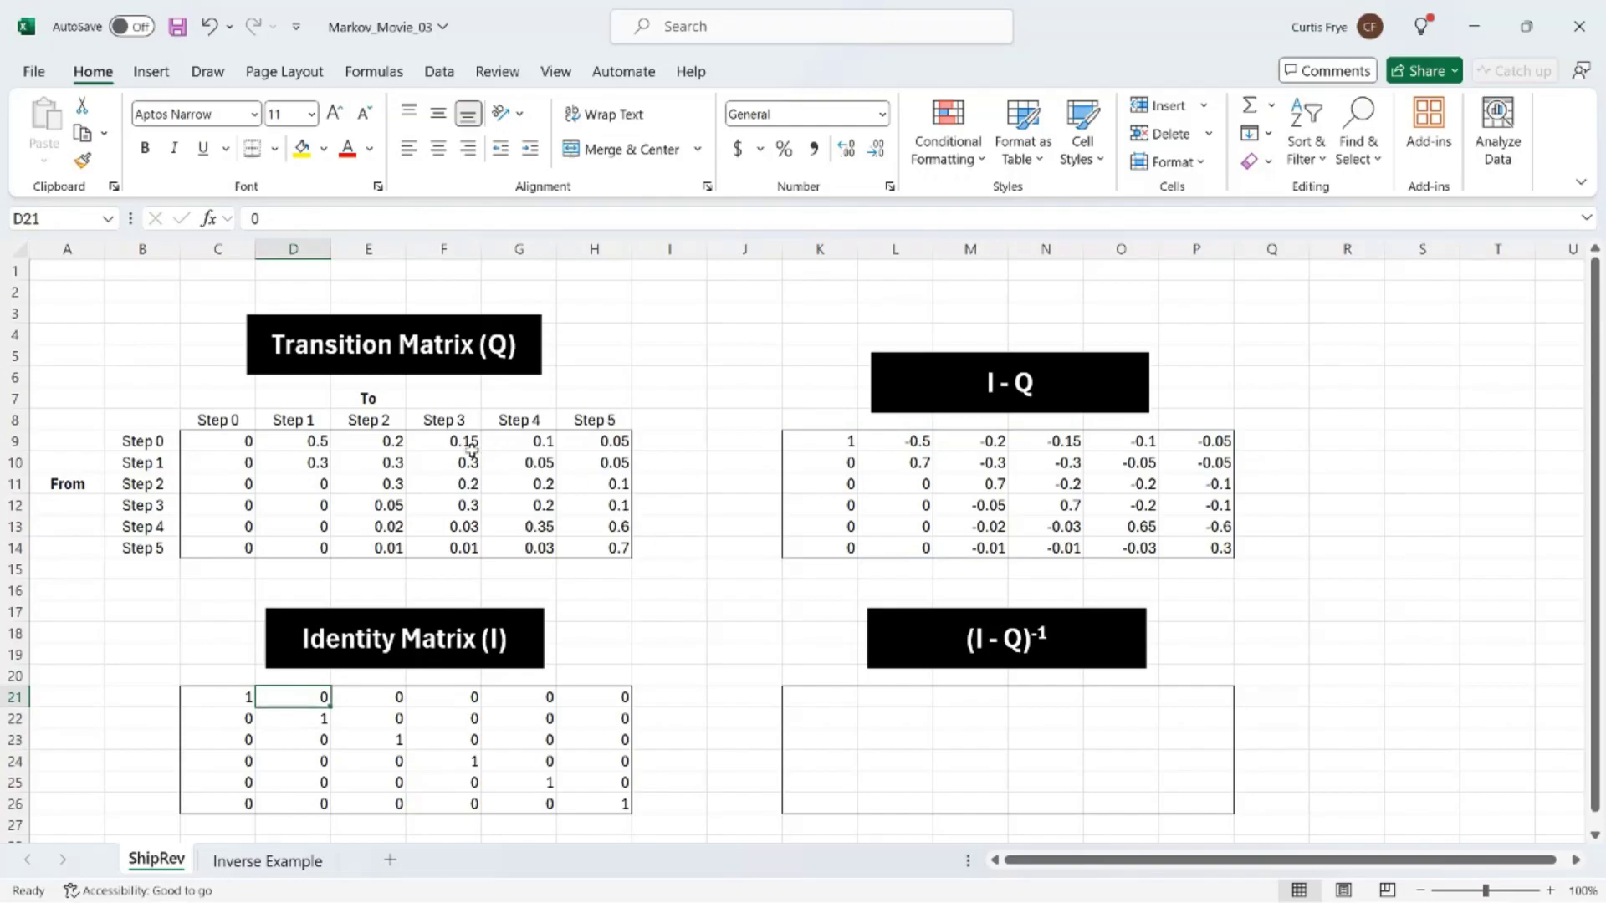
left_click(323, 448)
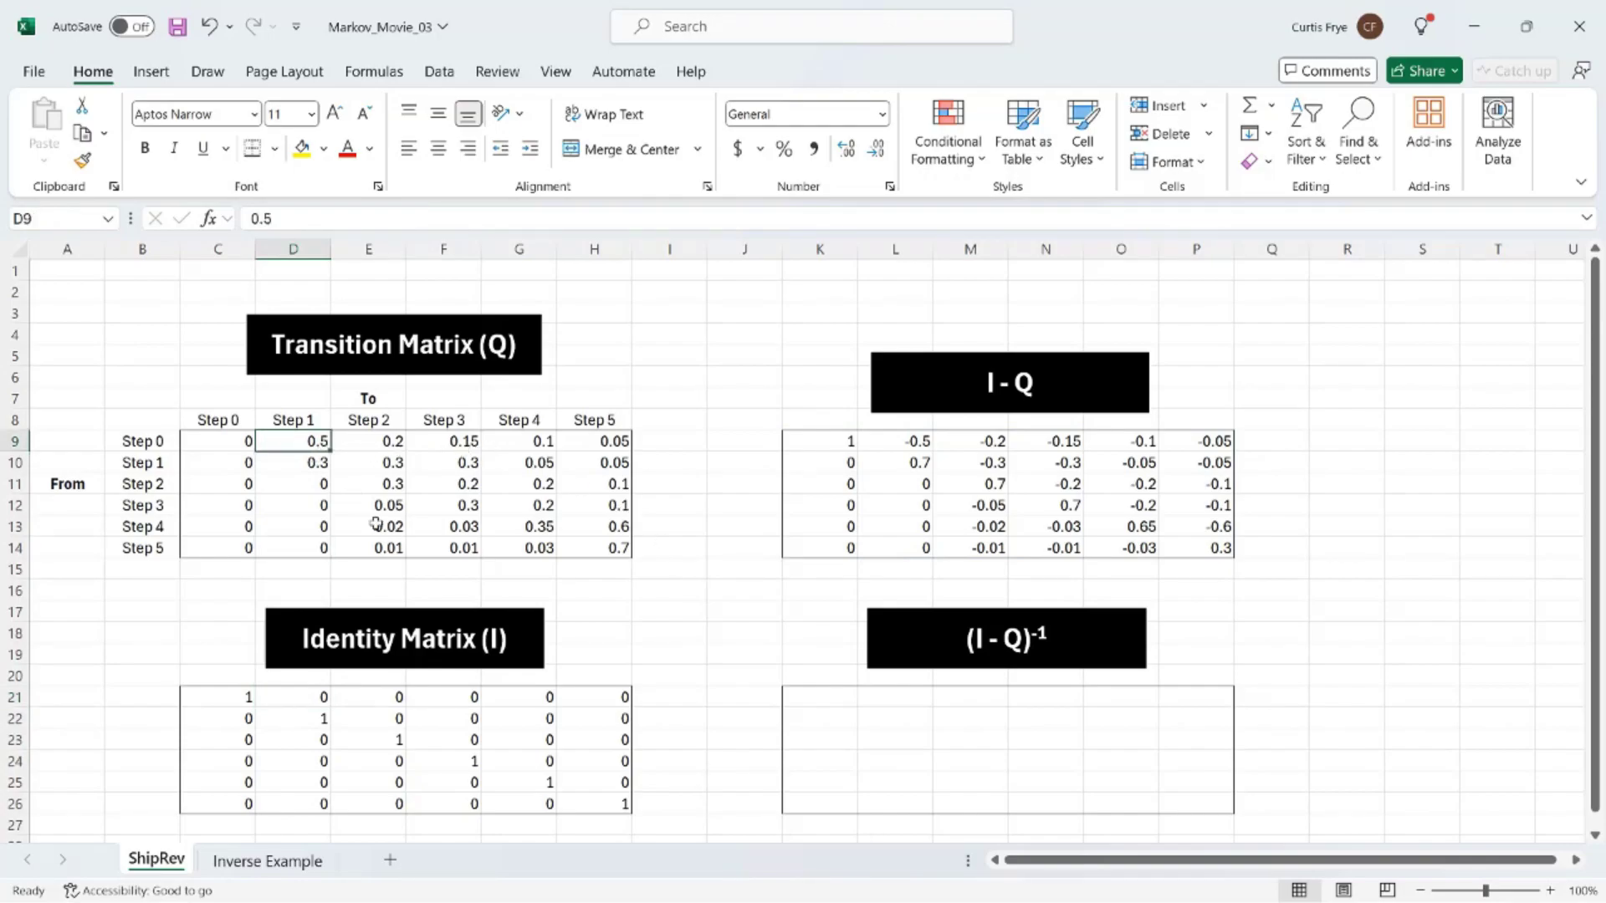
left_click(900, 442)
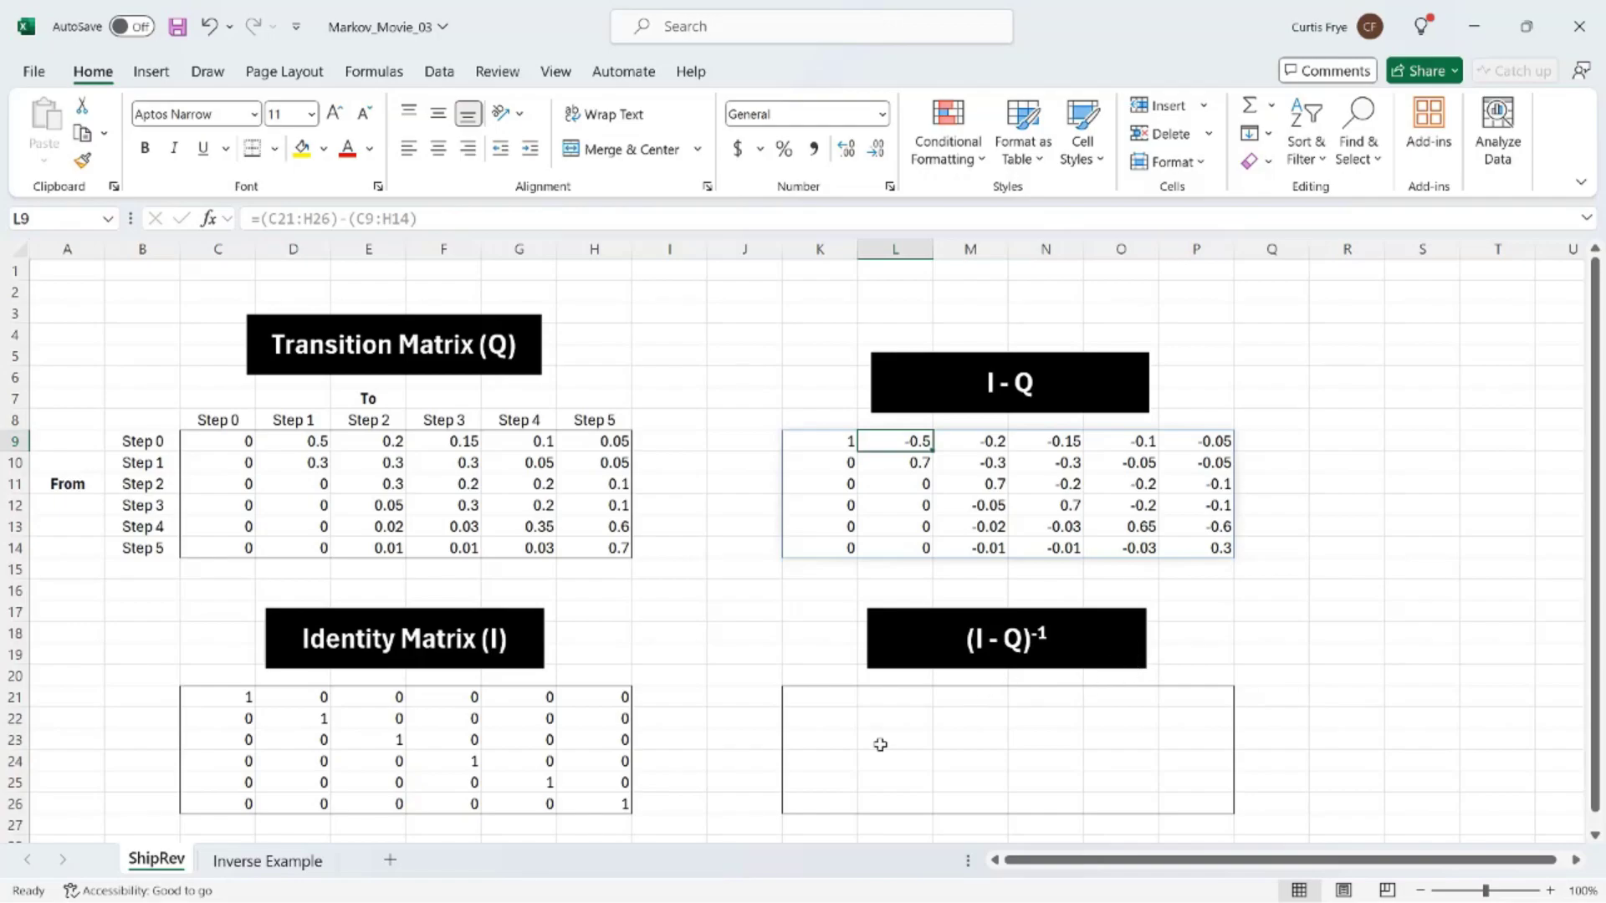
Step: On the Inverse Example sheet, enter =MINVERSE(C3:D4) in G3, giving -2, 3 / 3, -4
left_click(318, 865)
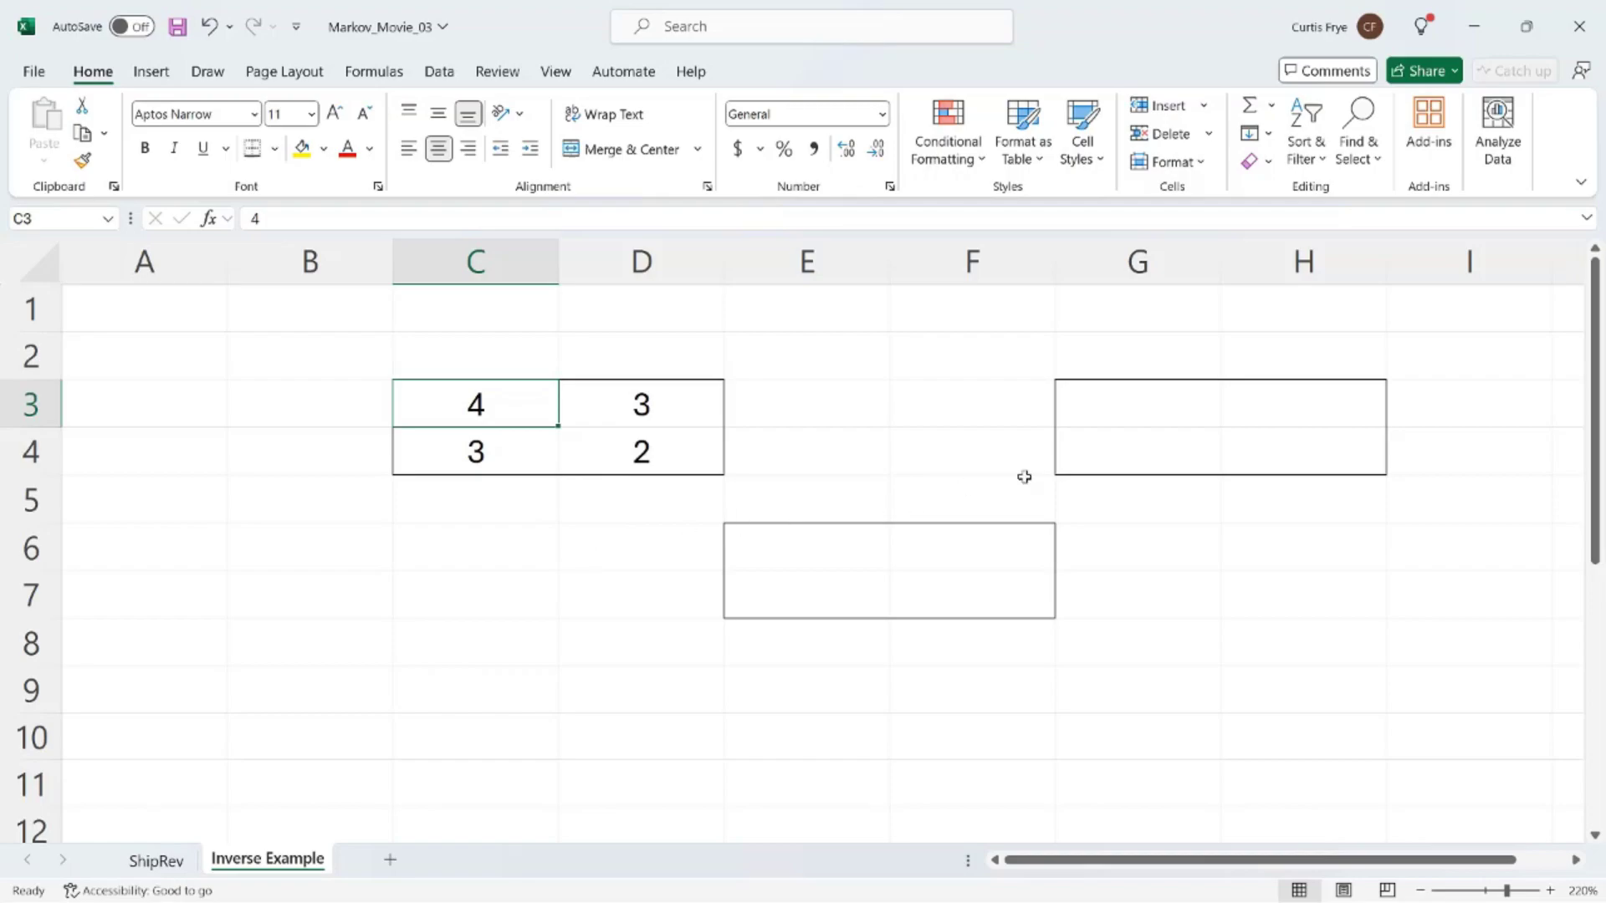
left_click(1155, 411)
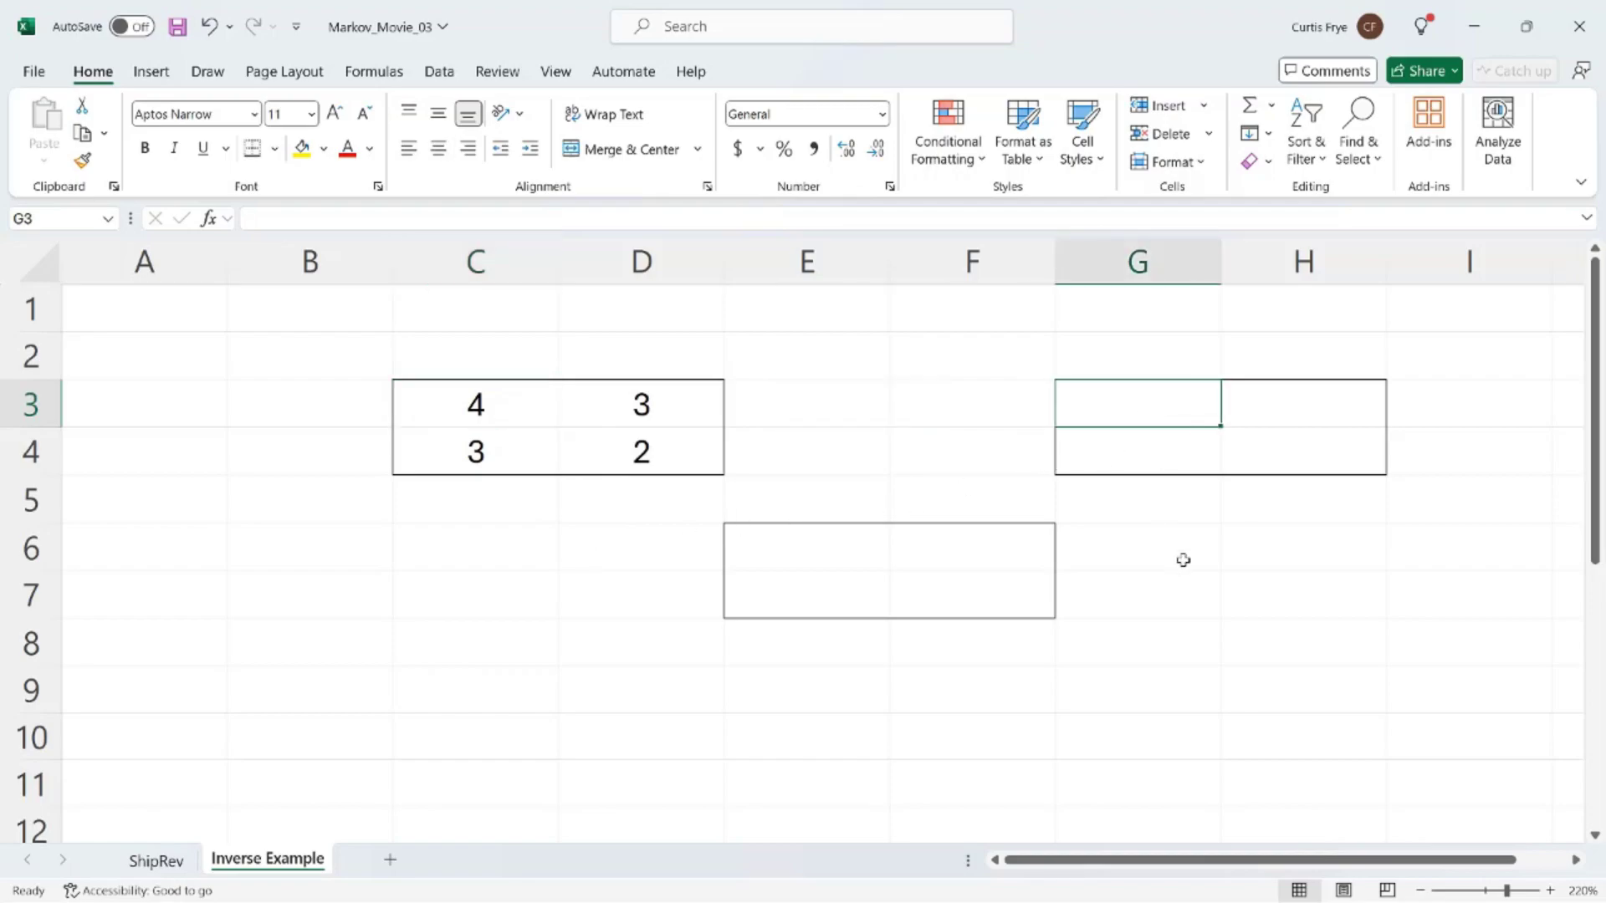
type("=m")
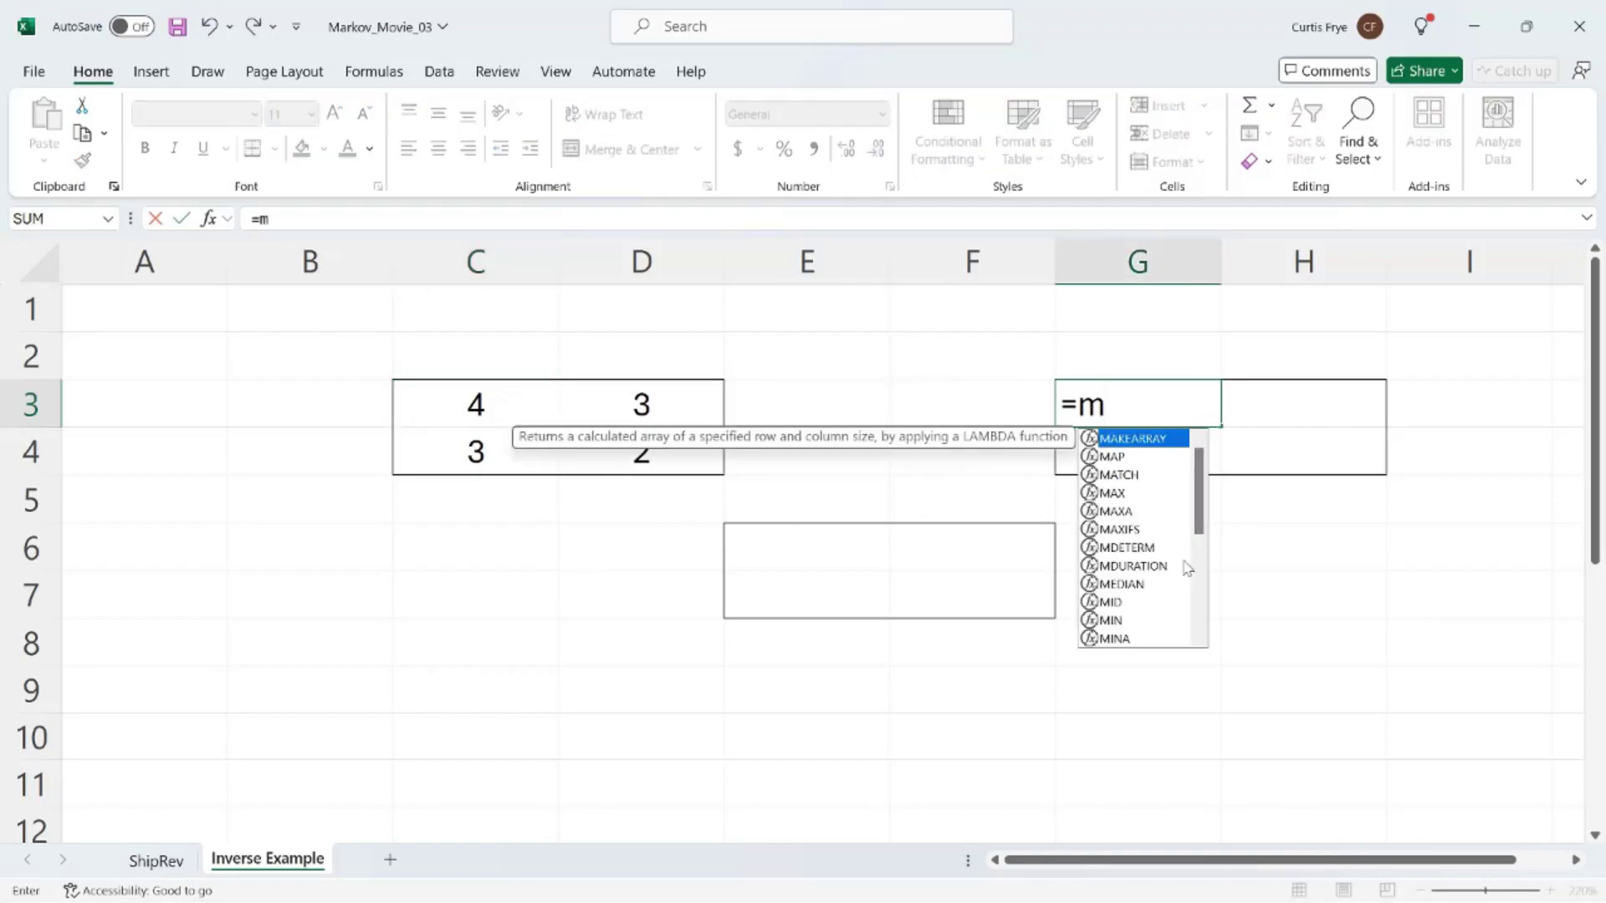
type("in")
key("BackSpace")
type("in")
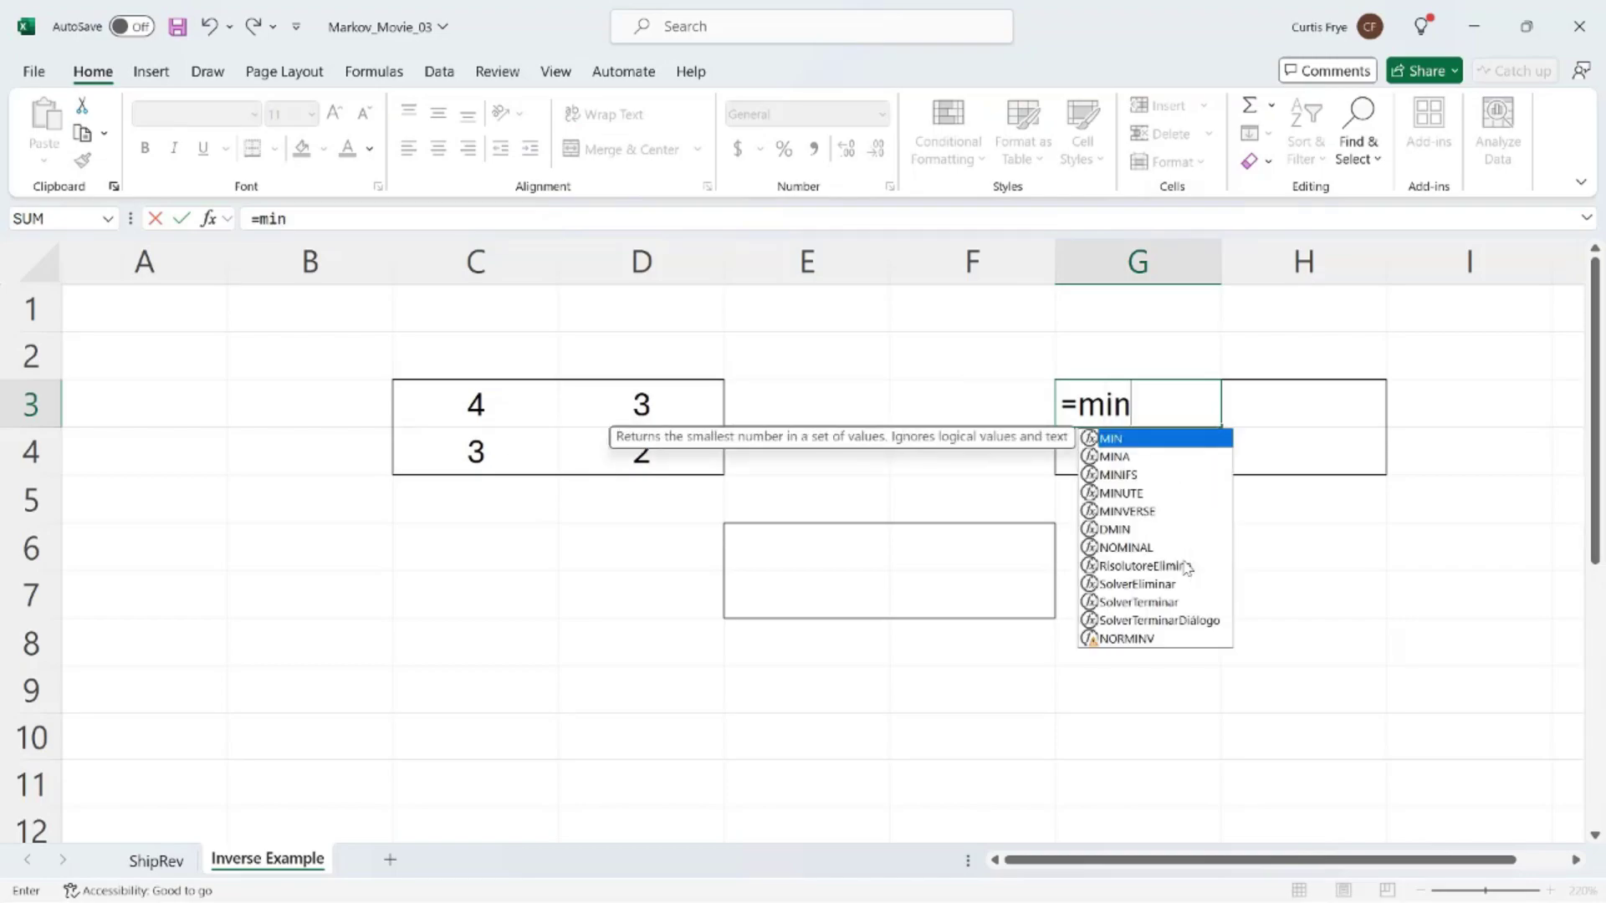
type("v")
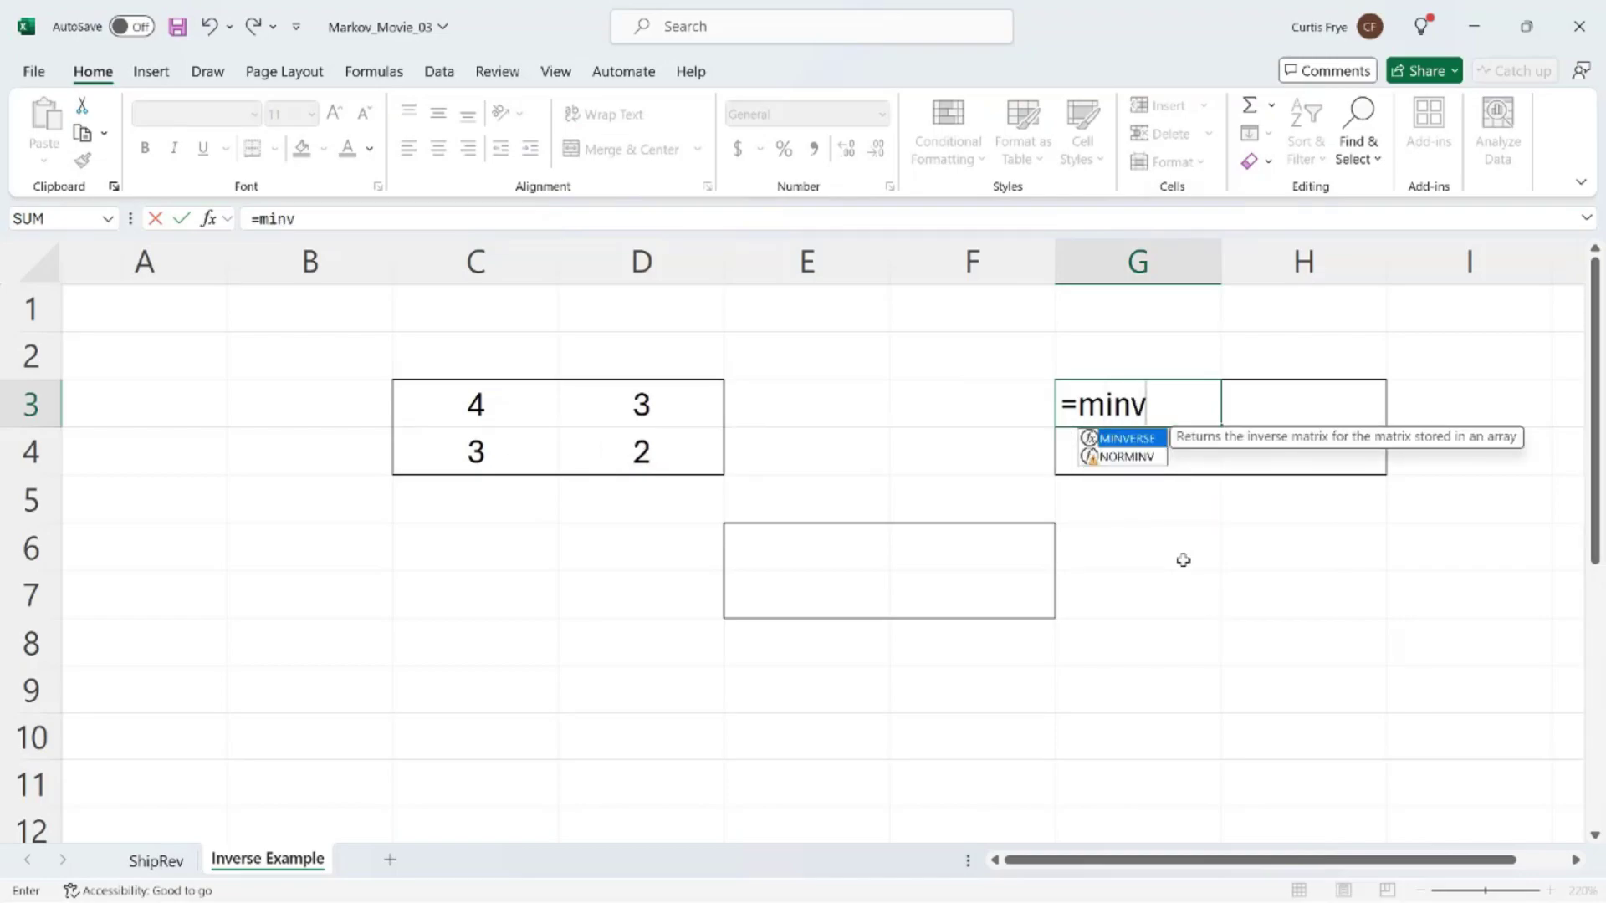
key("Tab")
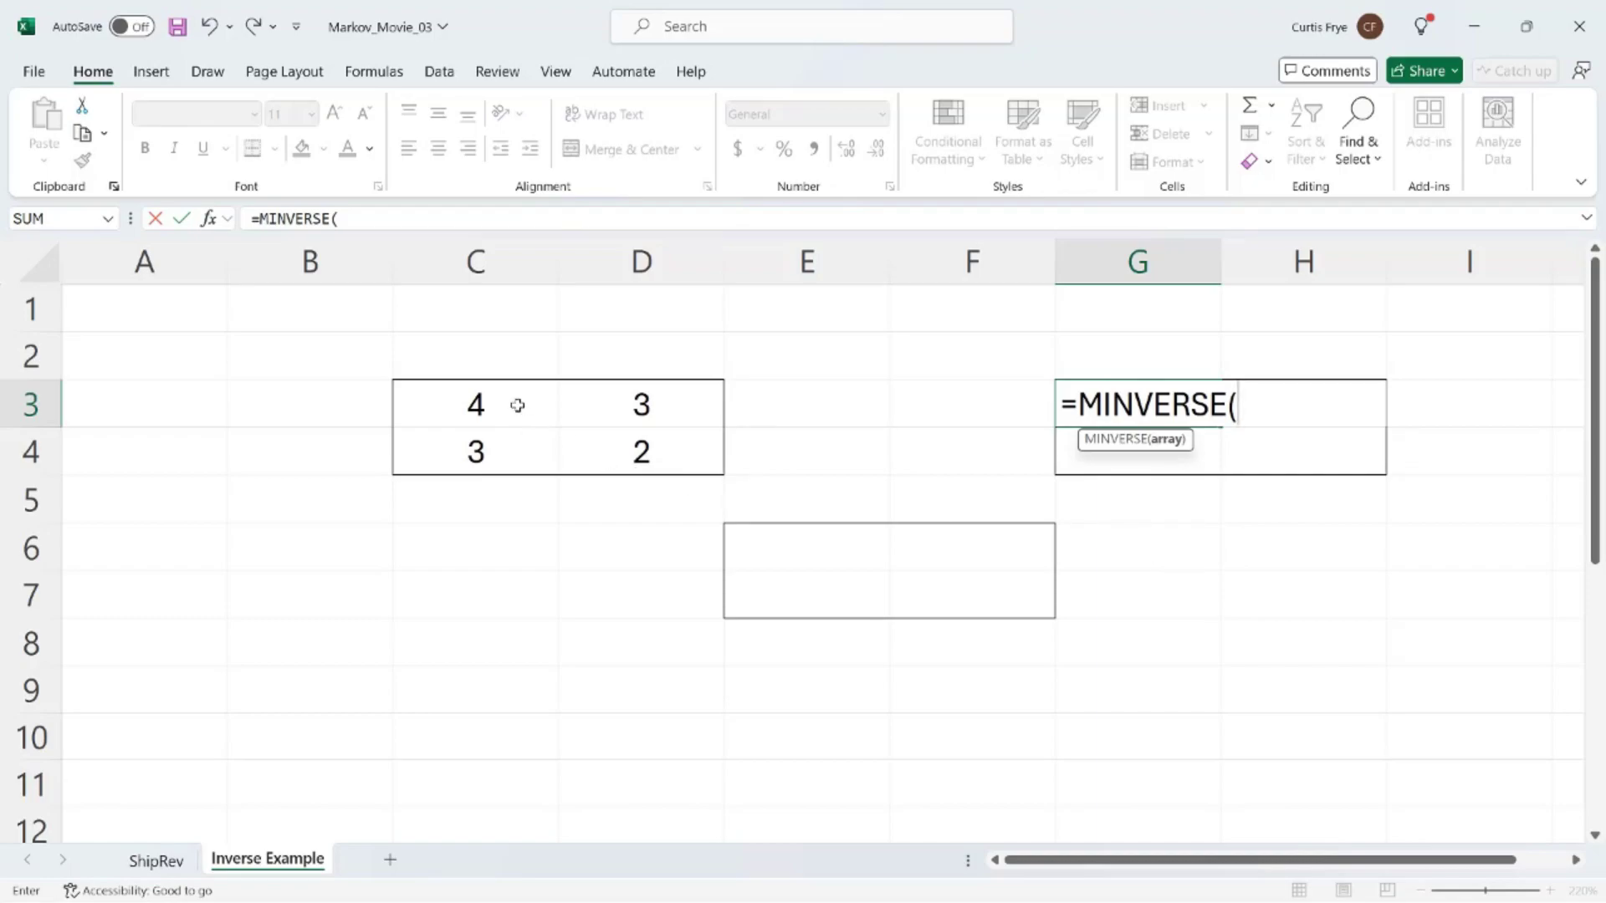
left_click_drag(518, 405, 580, 444)
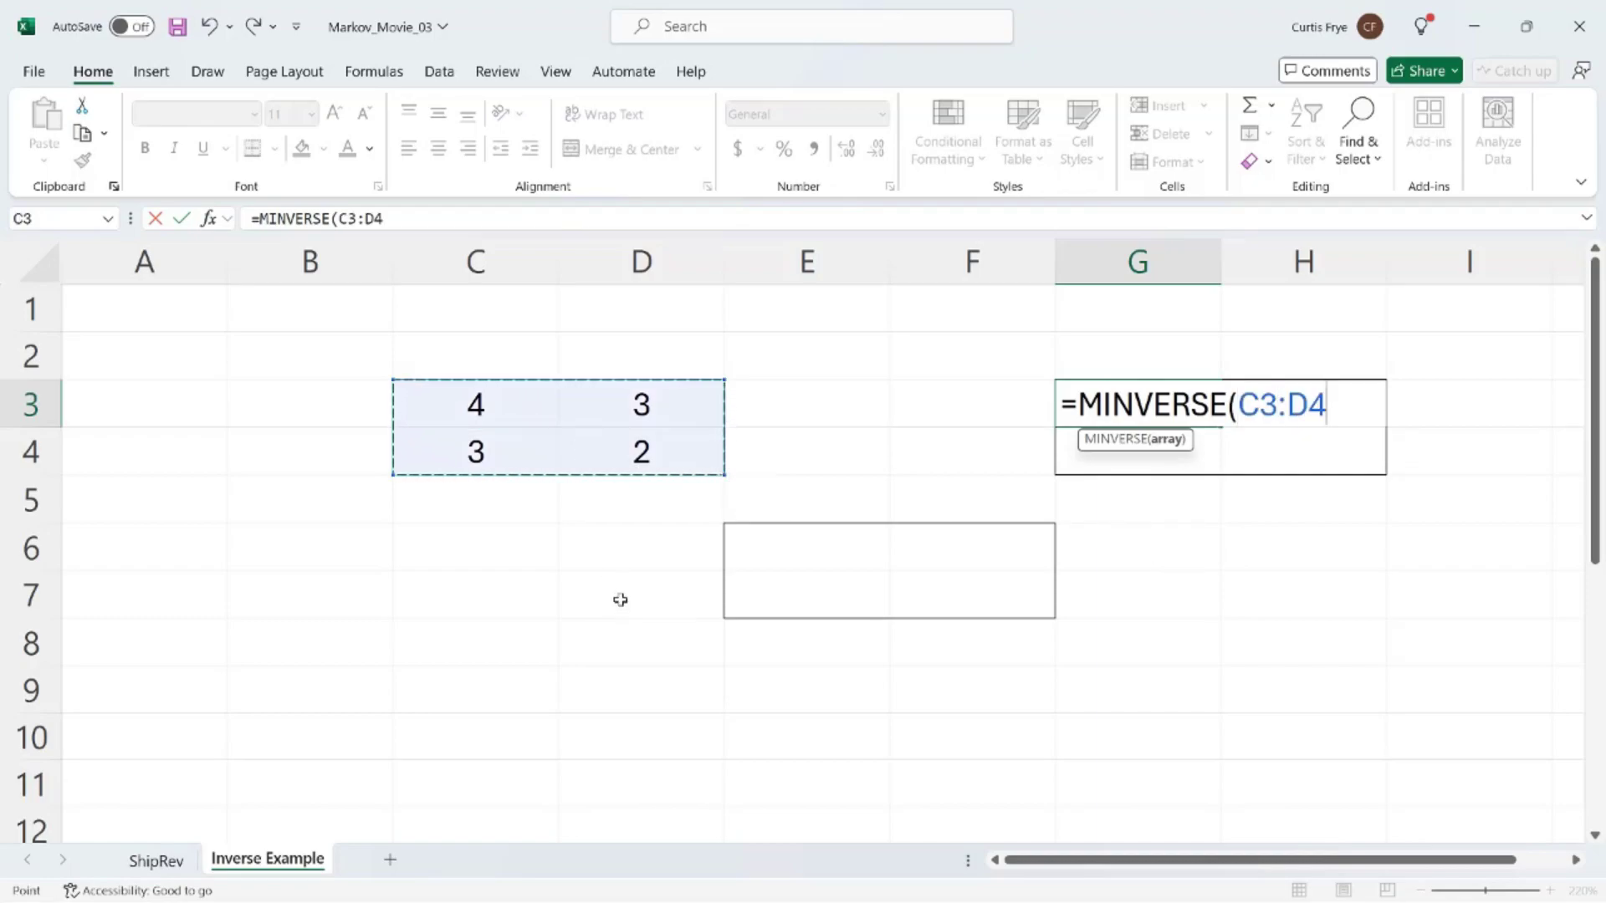
type(")")
key("Return")
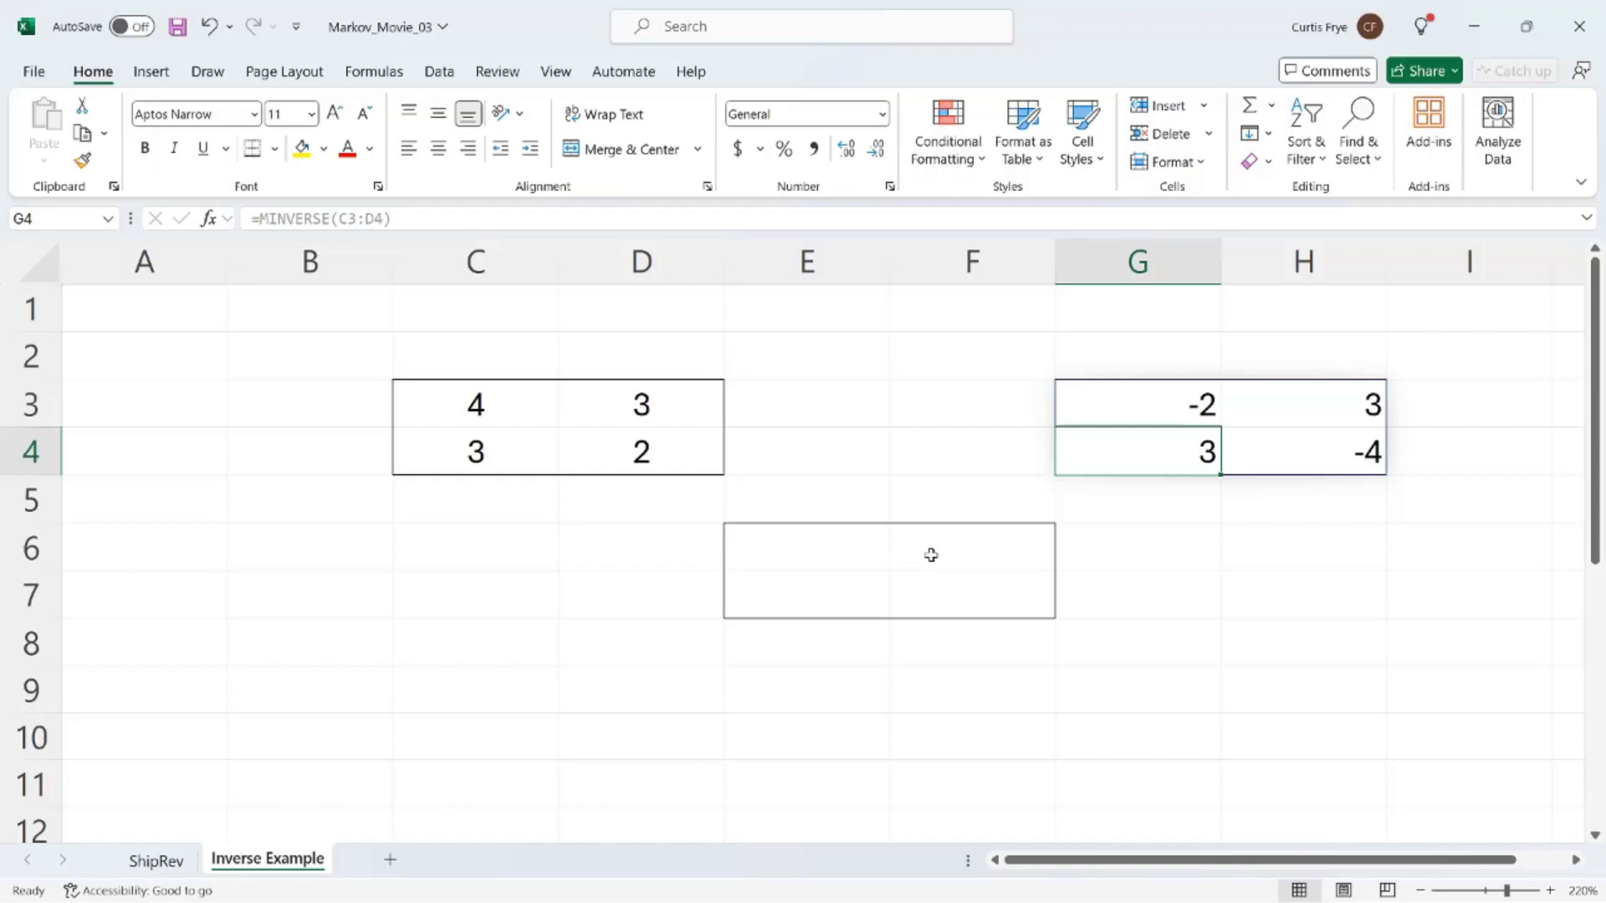
Step: Enter =MMULT(C3:D4,G3#) in E6 to confirm the product is the identity 1, 0 / 0, 1
left_click(831, 534)
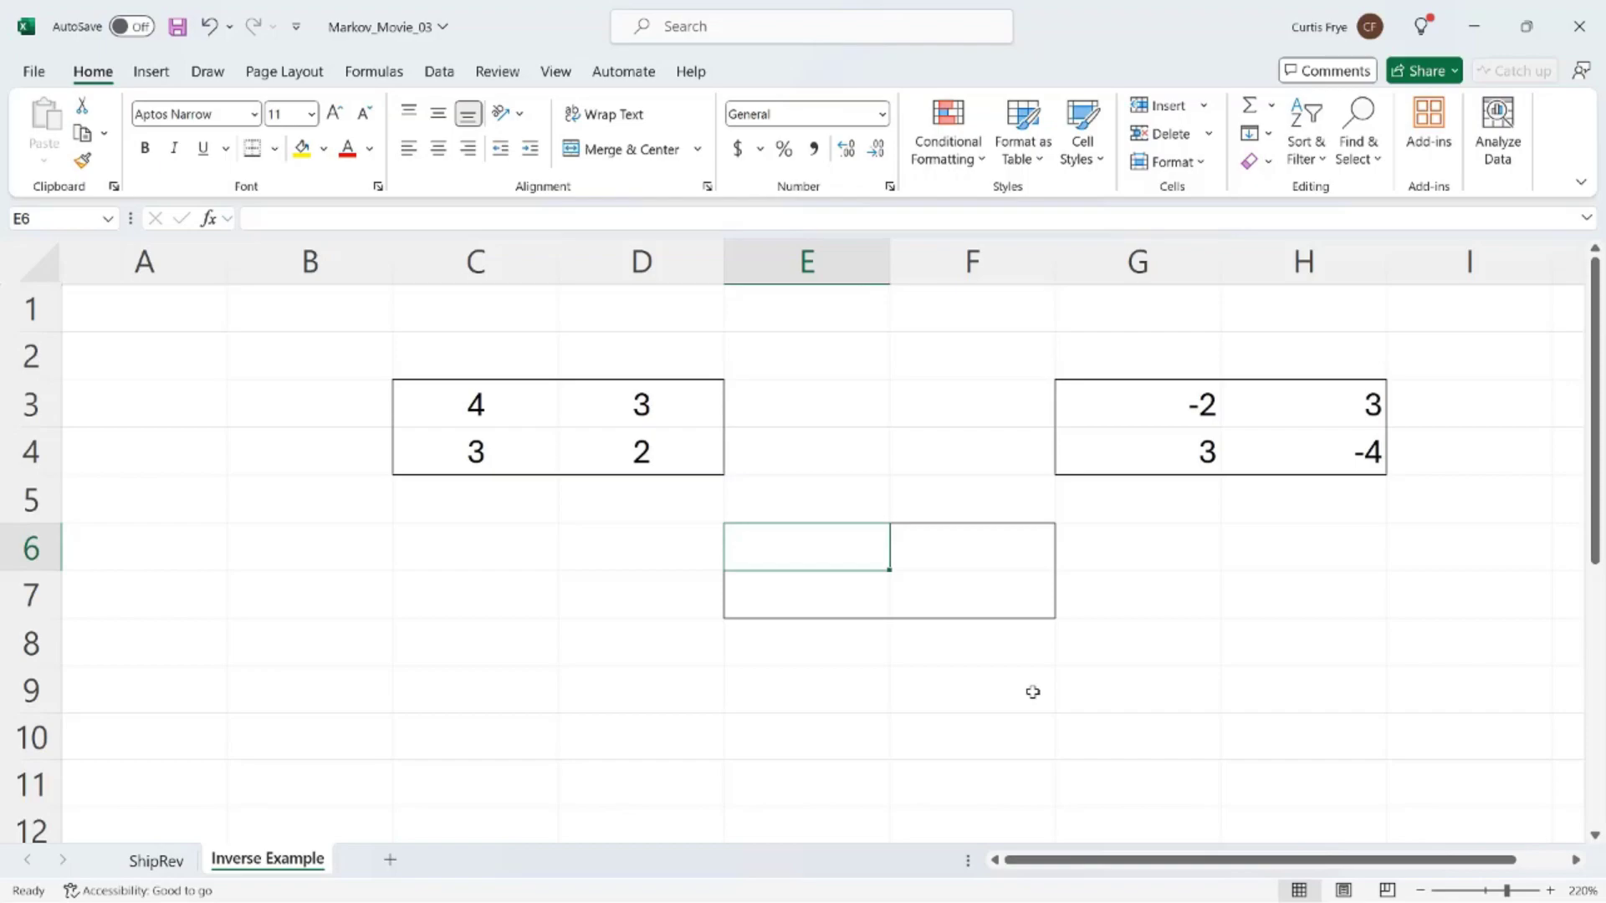
type("=mm")
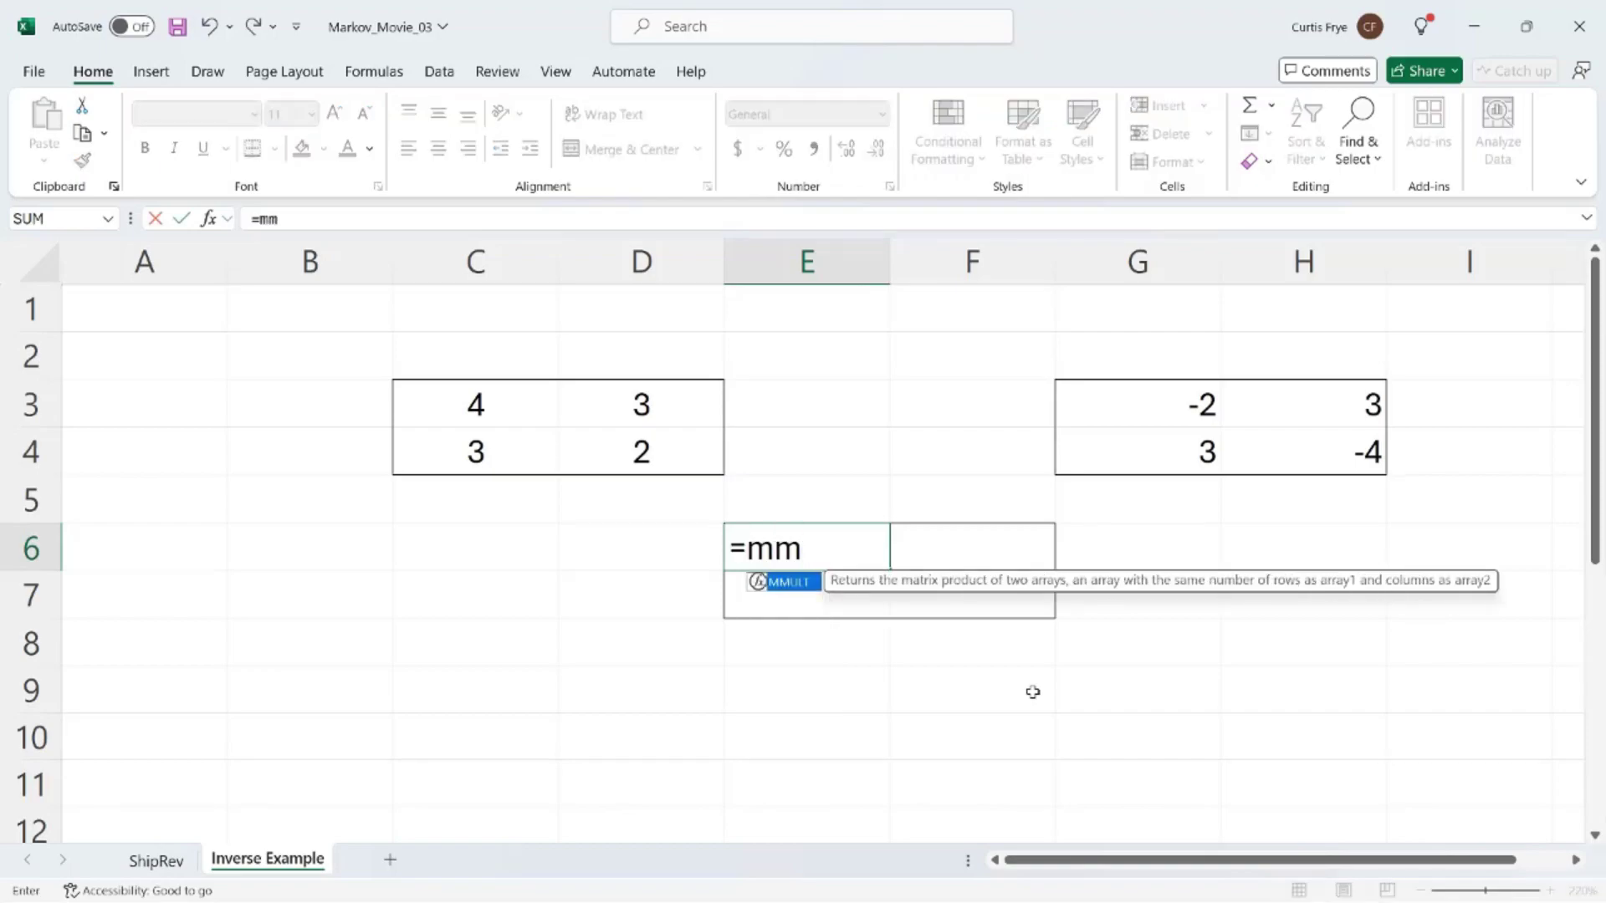
key("Tab")
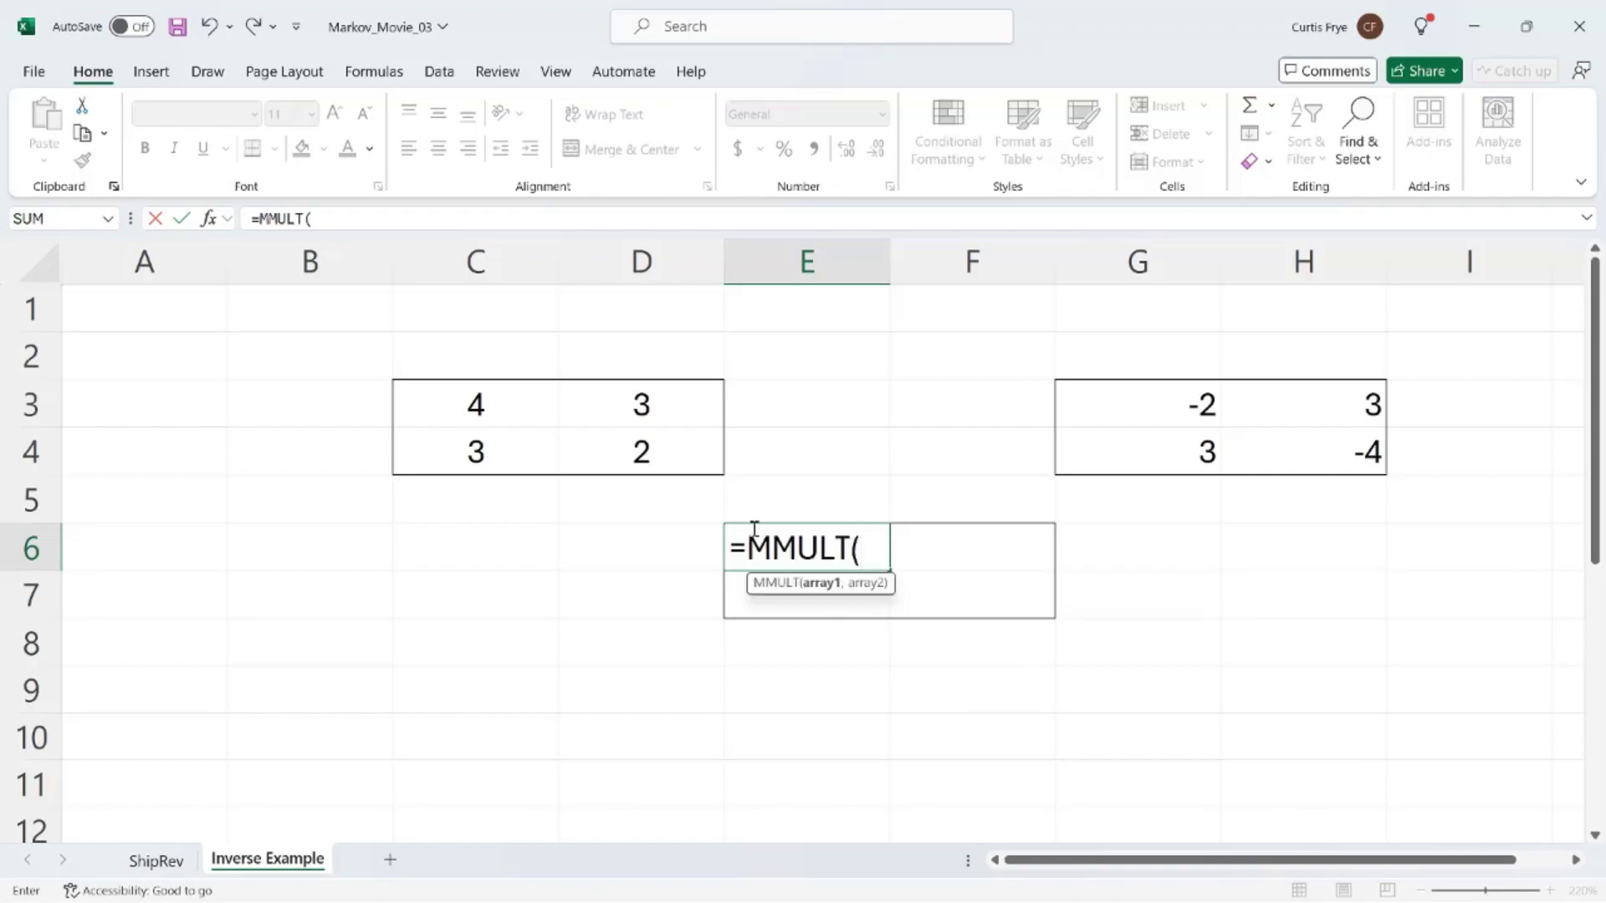
left_click_drag(509, 409, 597, 439)
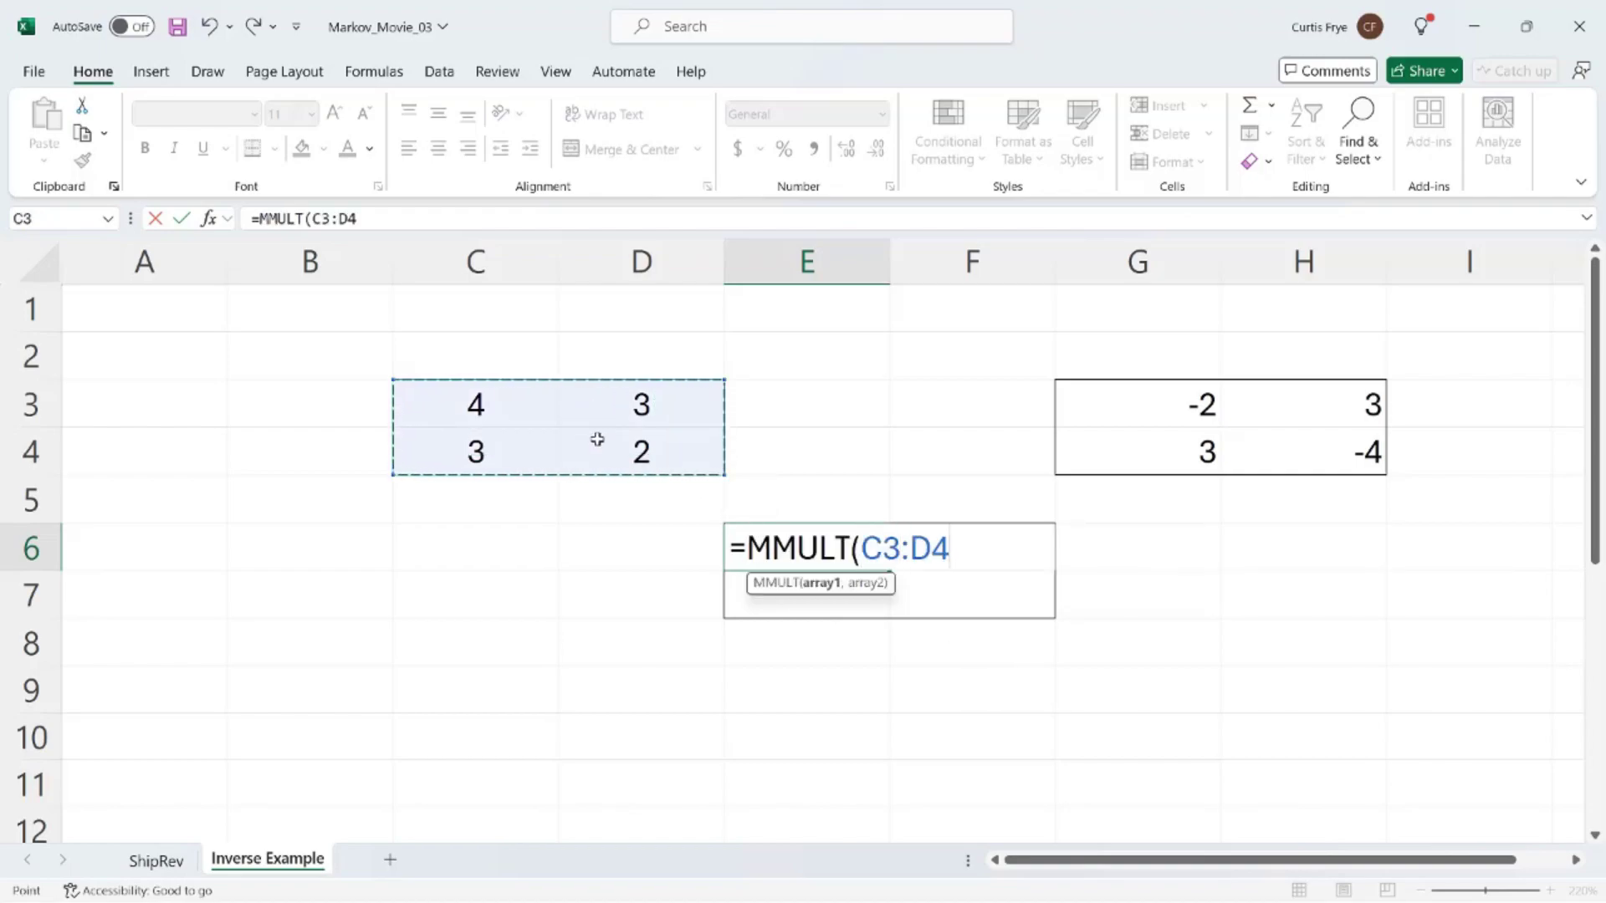
type(",")
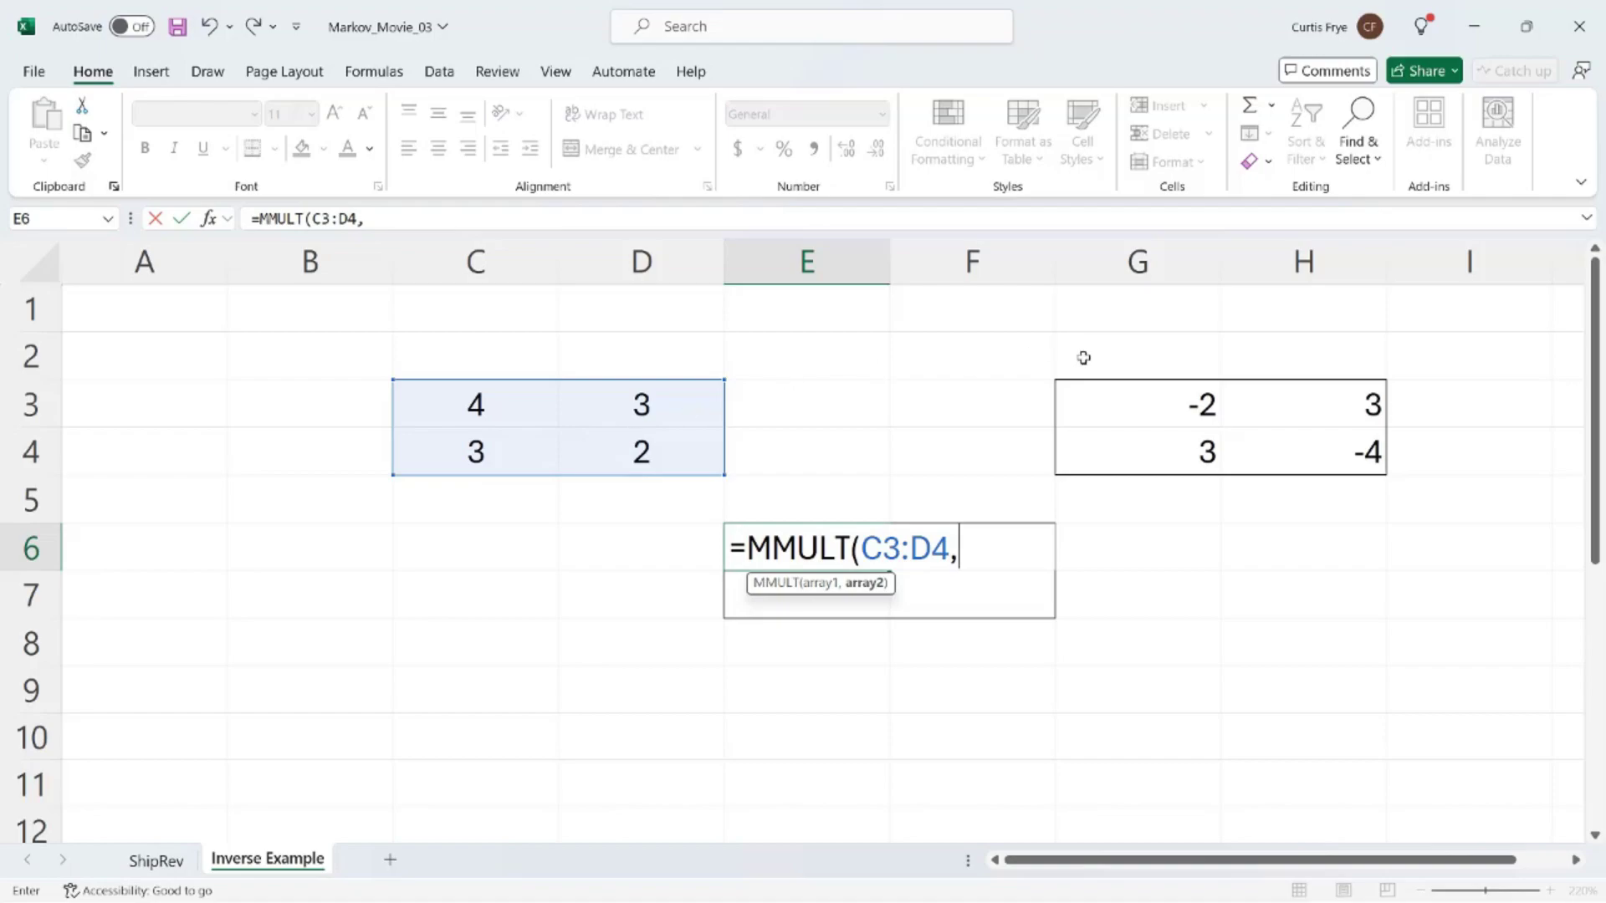
mouse_move(1088, 393)
left_mouse_down()
mouse_move(1280, 423)
mouse_move(1296, 468)
left_mouse_up()
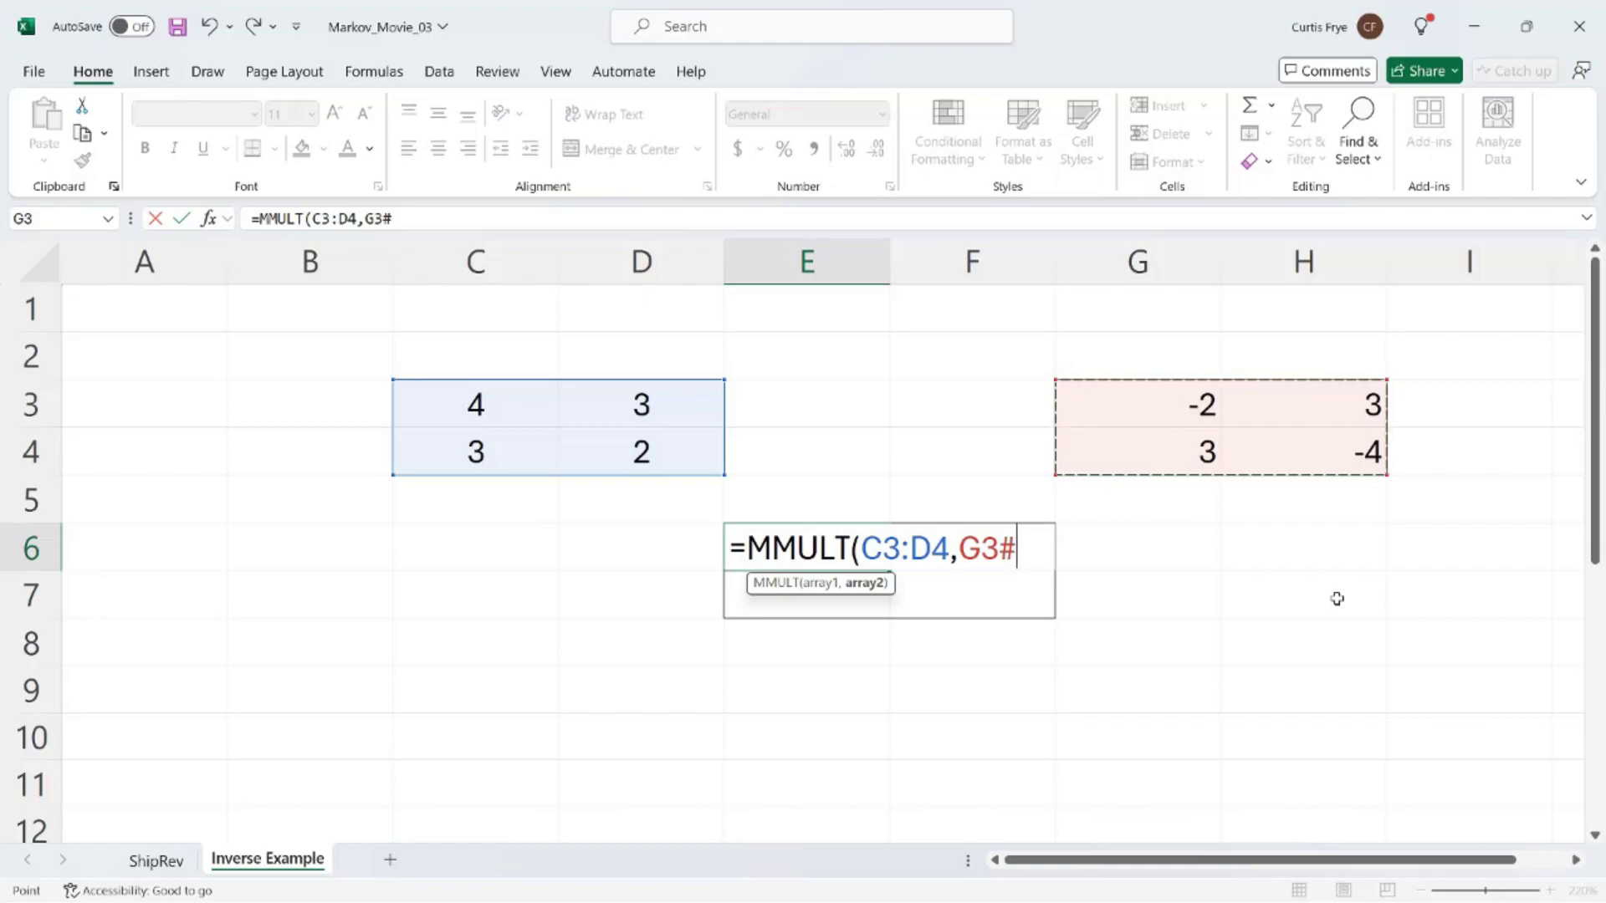
type(")")
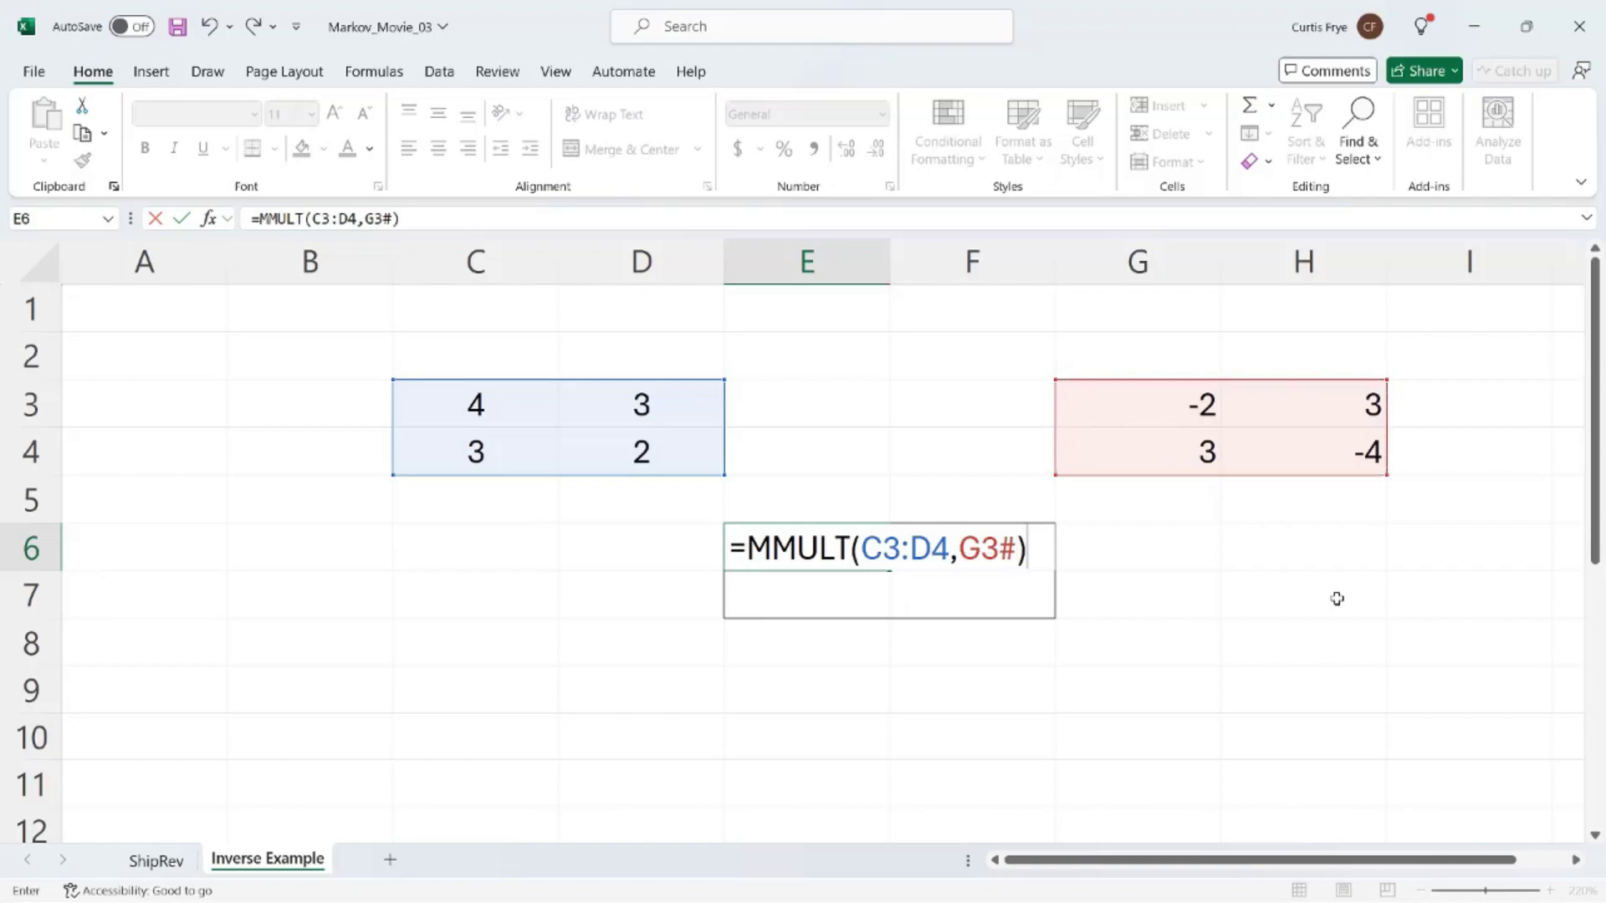
key("Return")
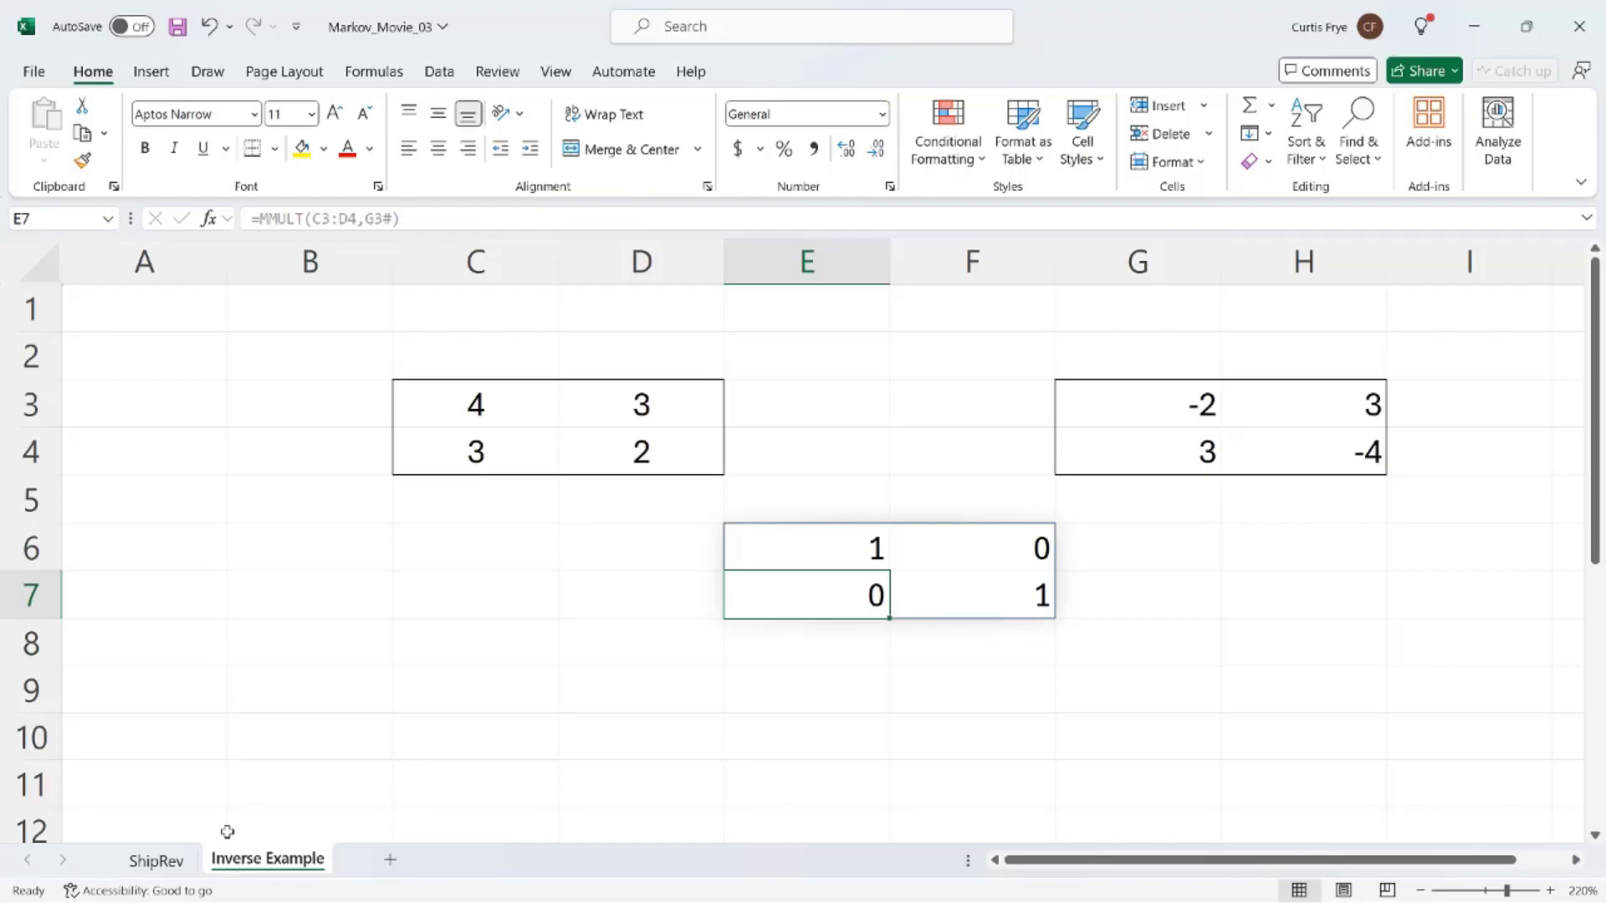
Step: Return to the ShipRev sheet, check the I − Q formula in K9, and select K21
left_click(159, 860)
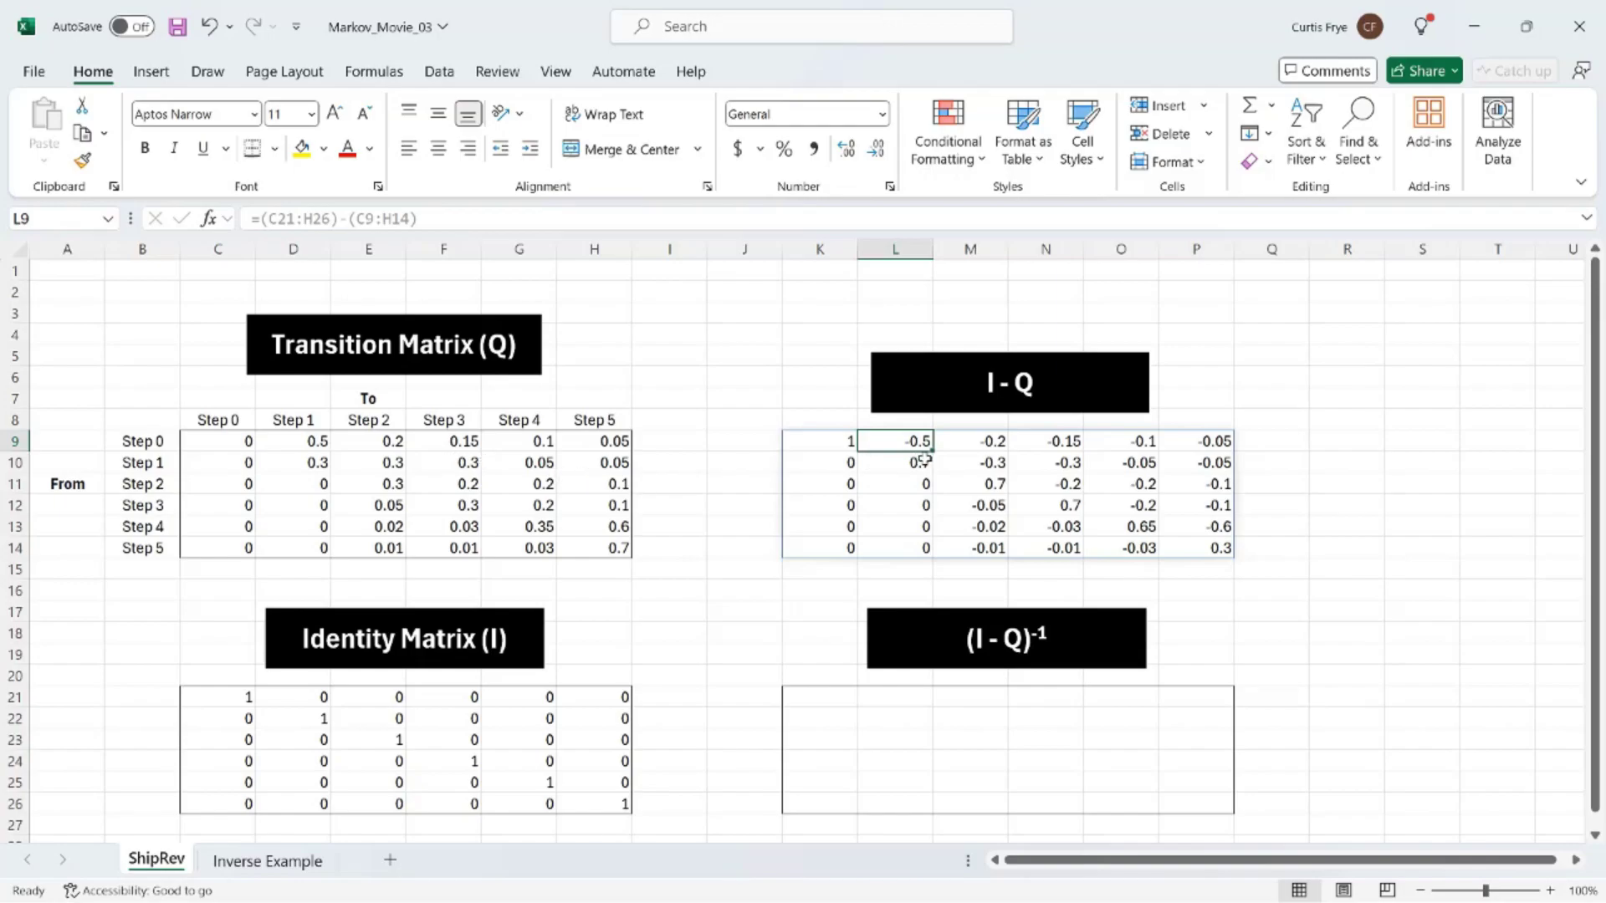
left_click(821, 445)
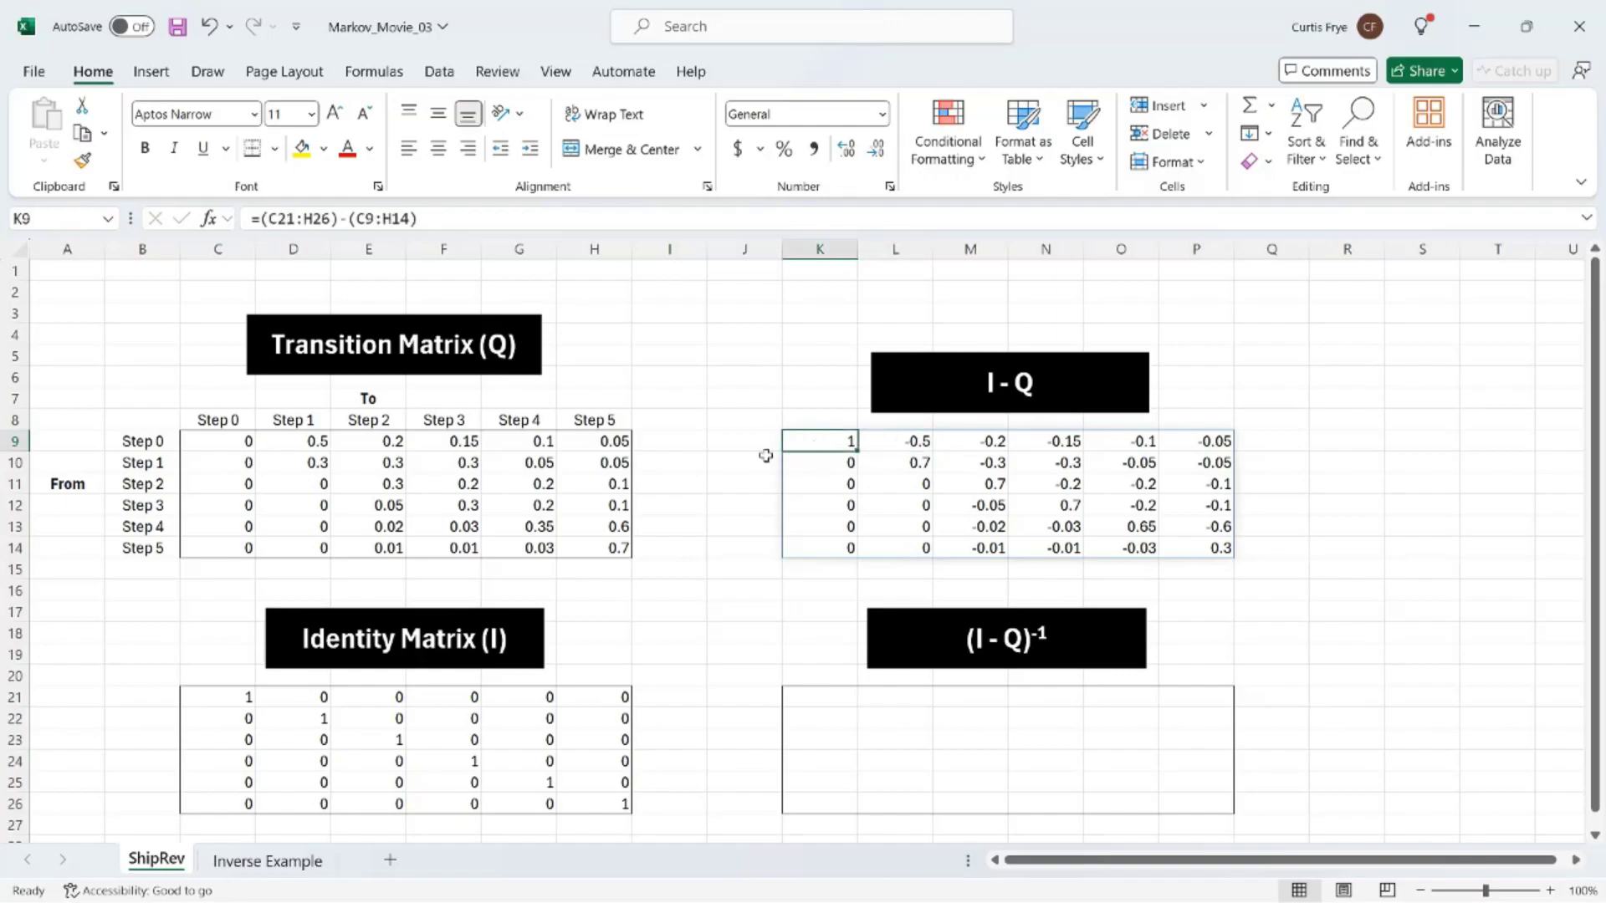
left_click(820, 697)
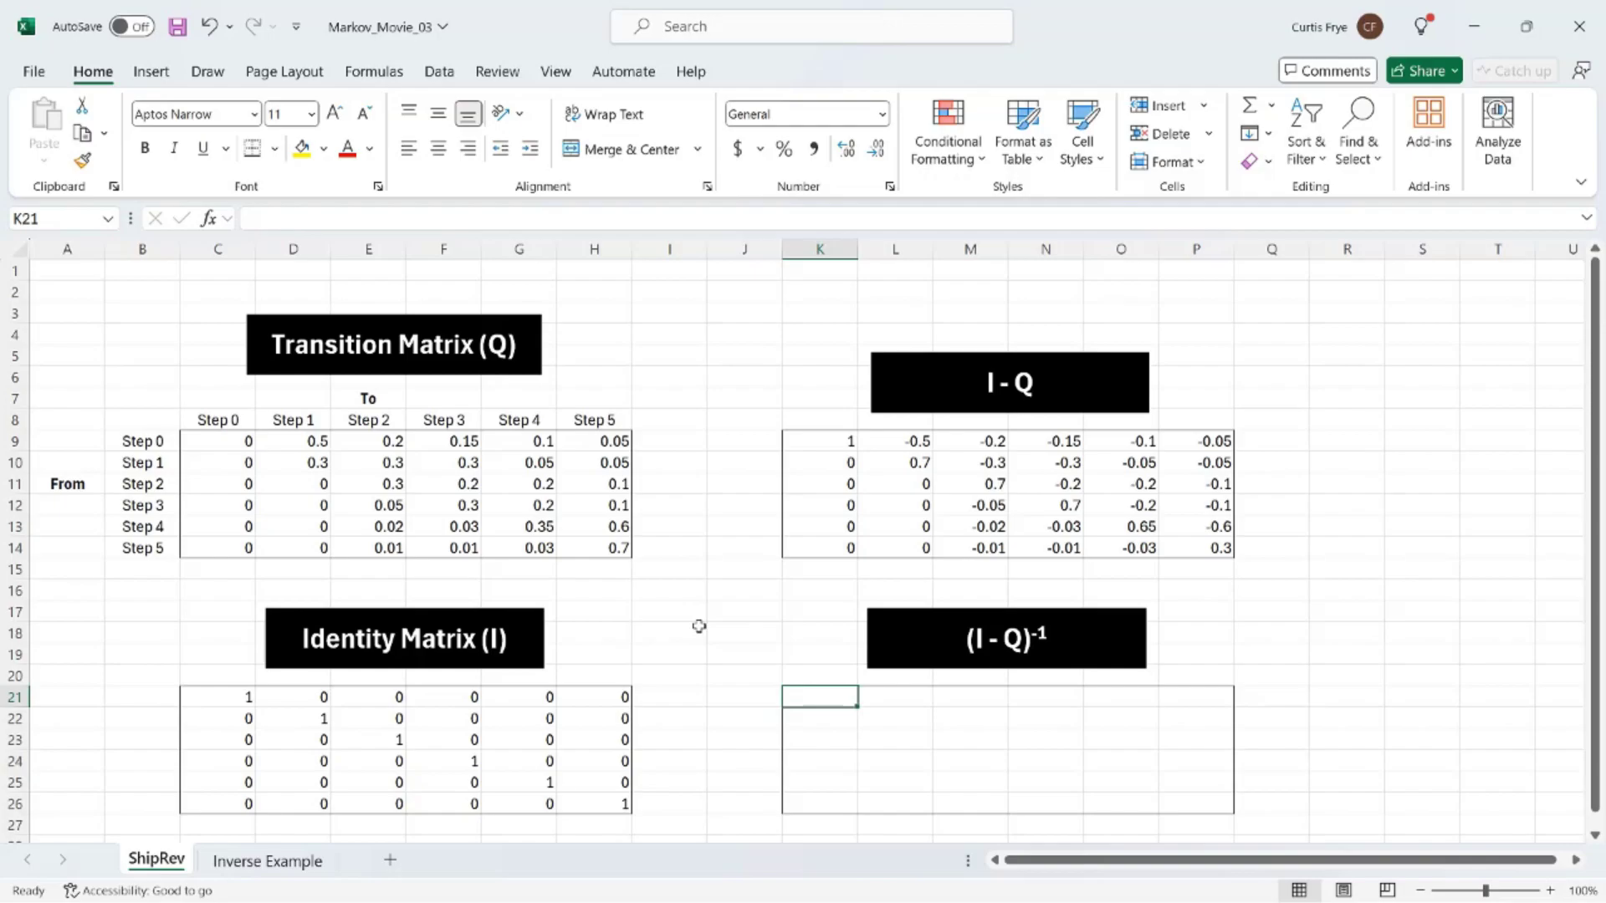
Step: Enter =MINVERSE(K9#) in K21, spilling the 6×6 inverse starting 1, 0.714286, 0.703621
type("=m")
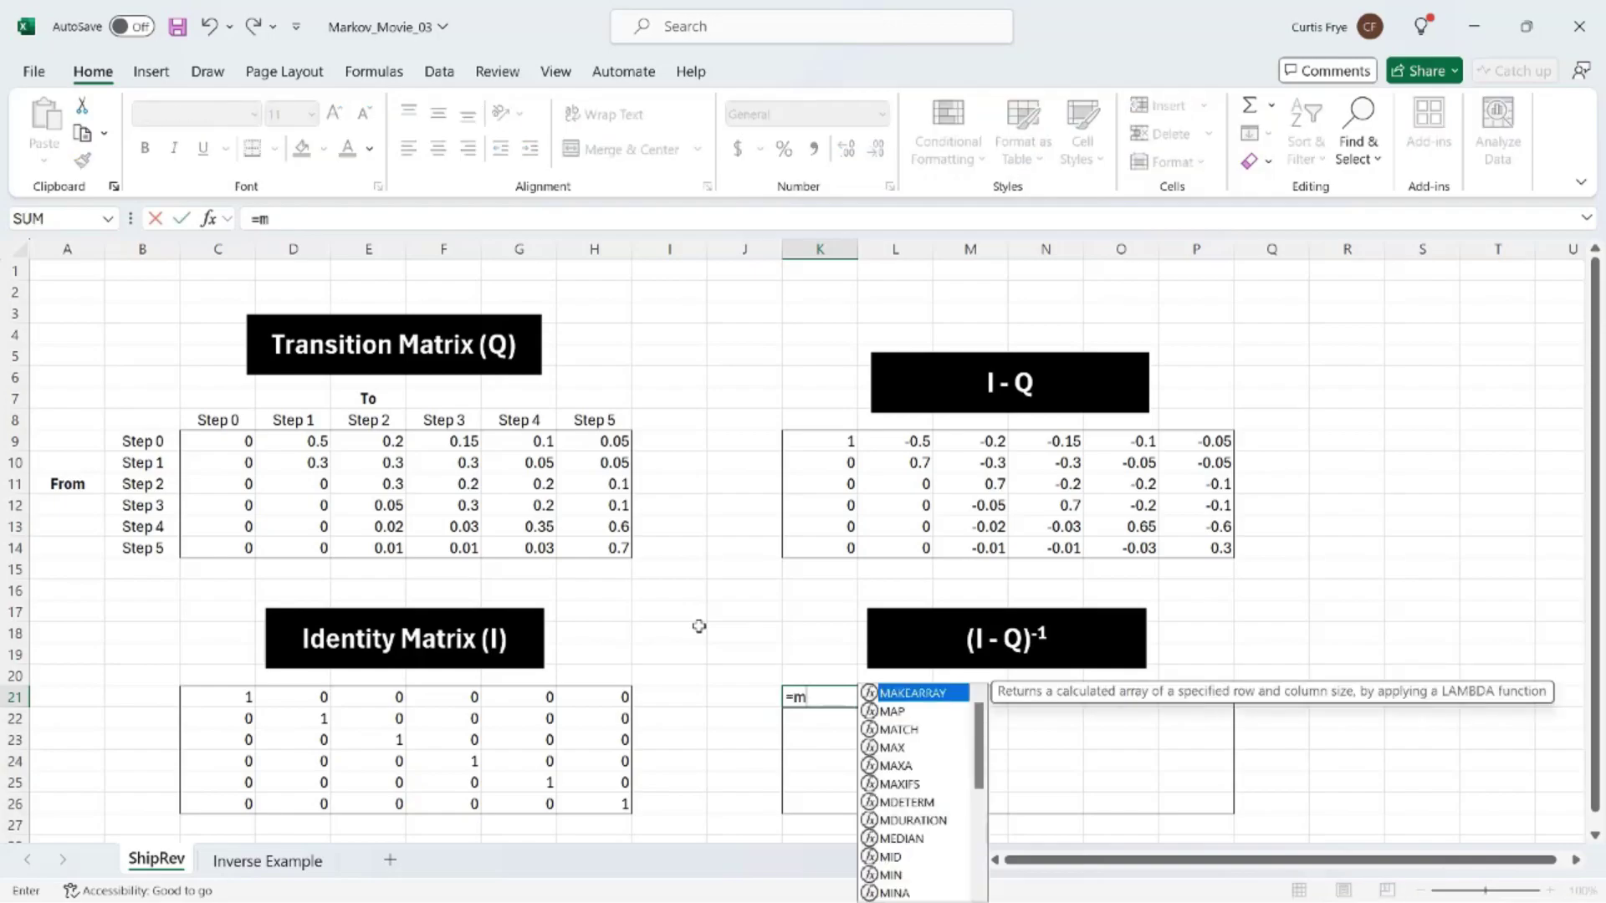
type("inv")
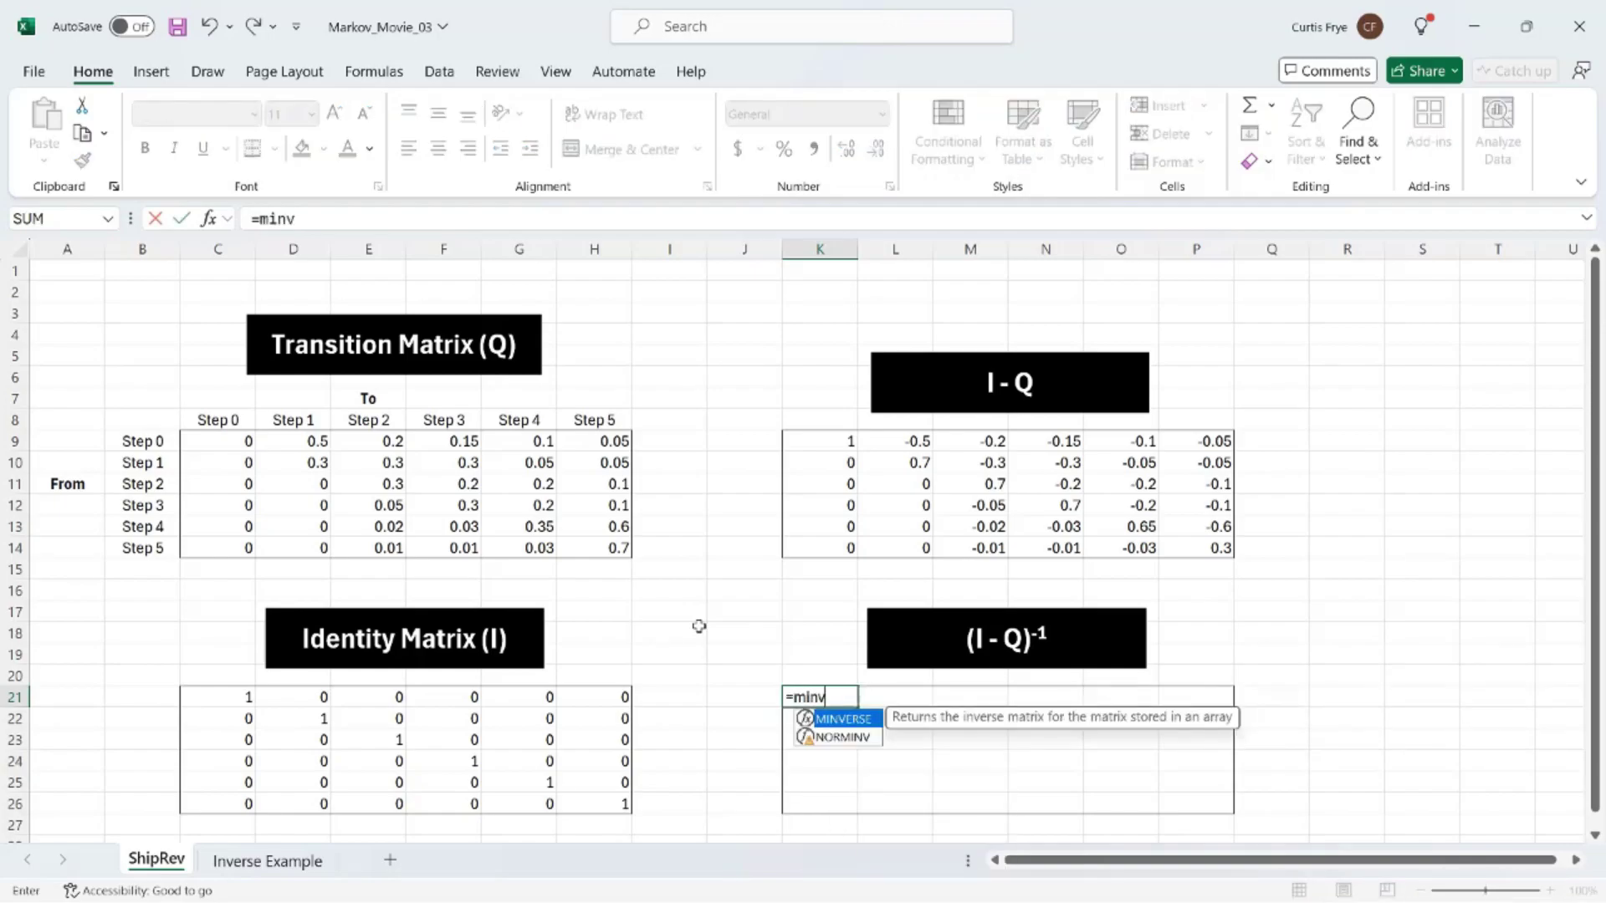
key("Tab")
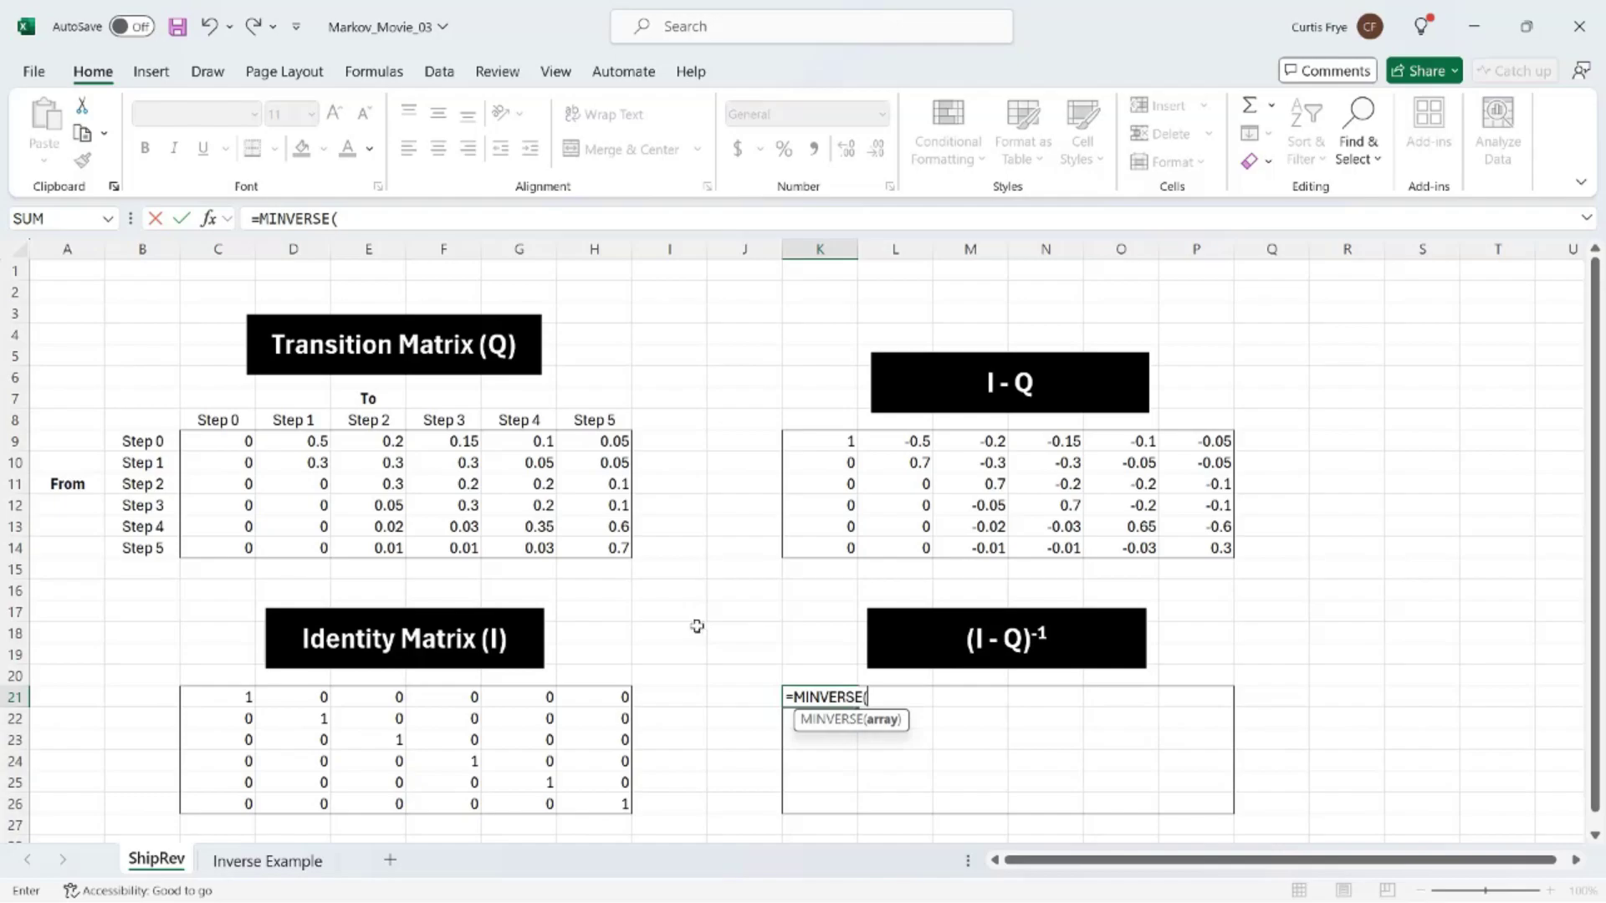
left_click_drag(807, 440, 1196, 548)
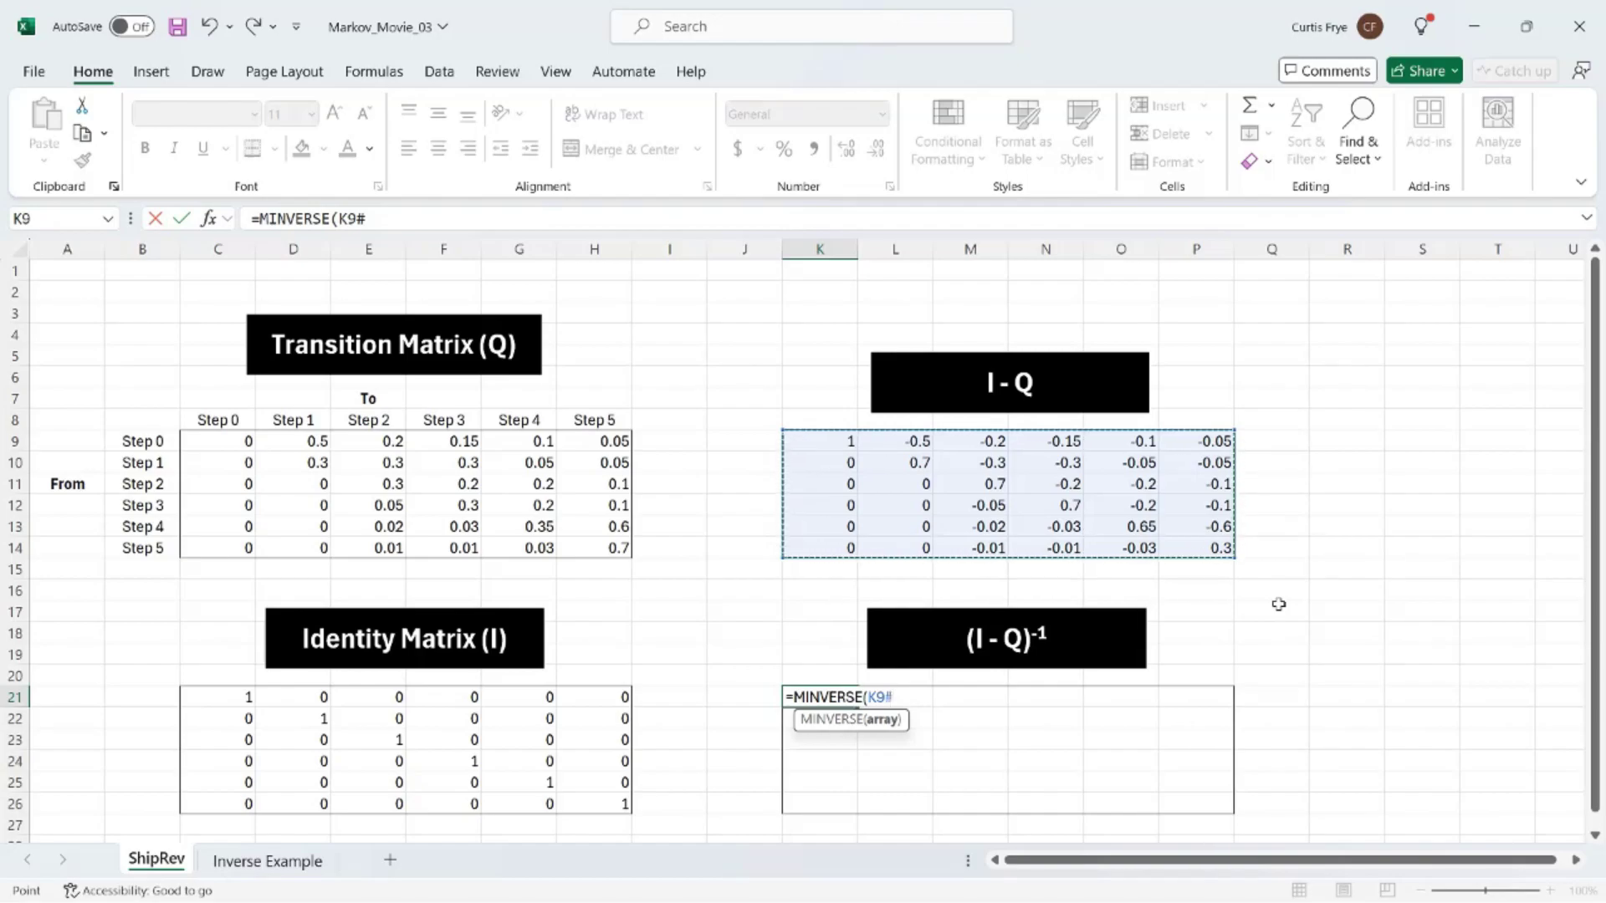
type(")")
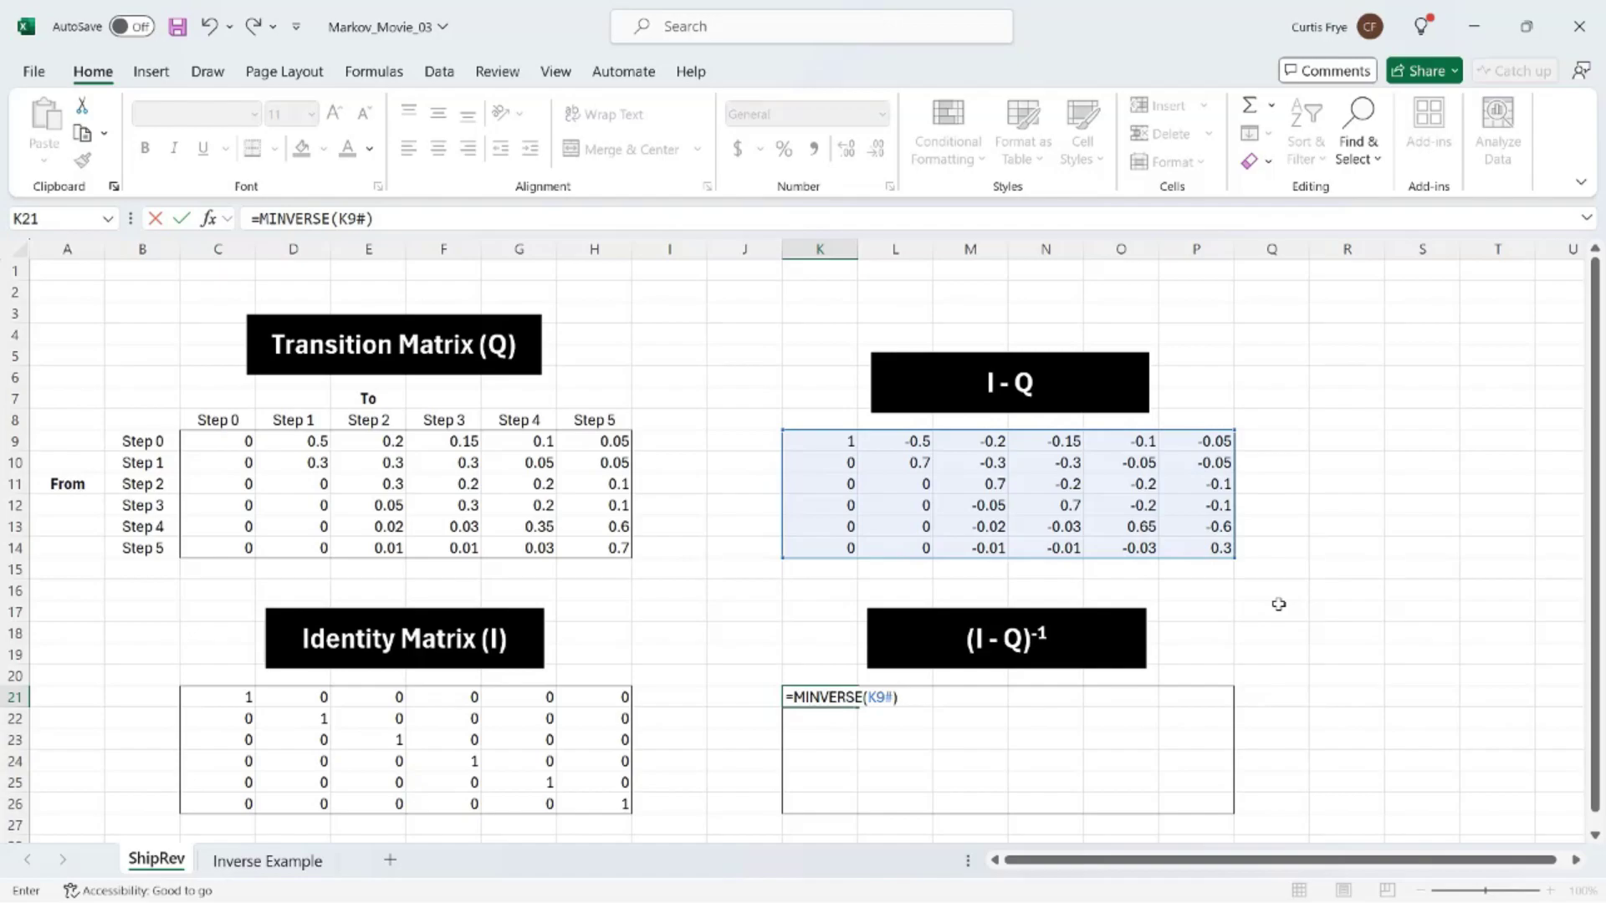
key("Return")
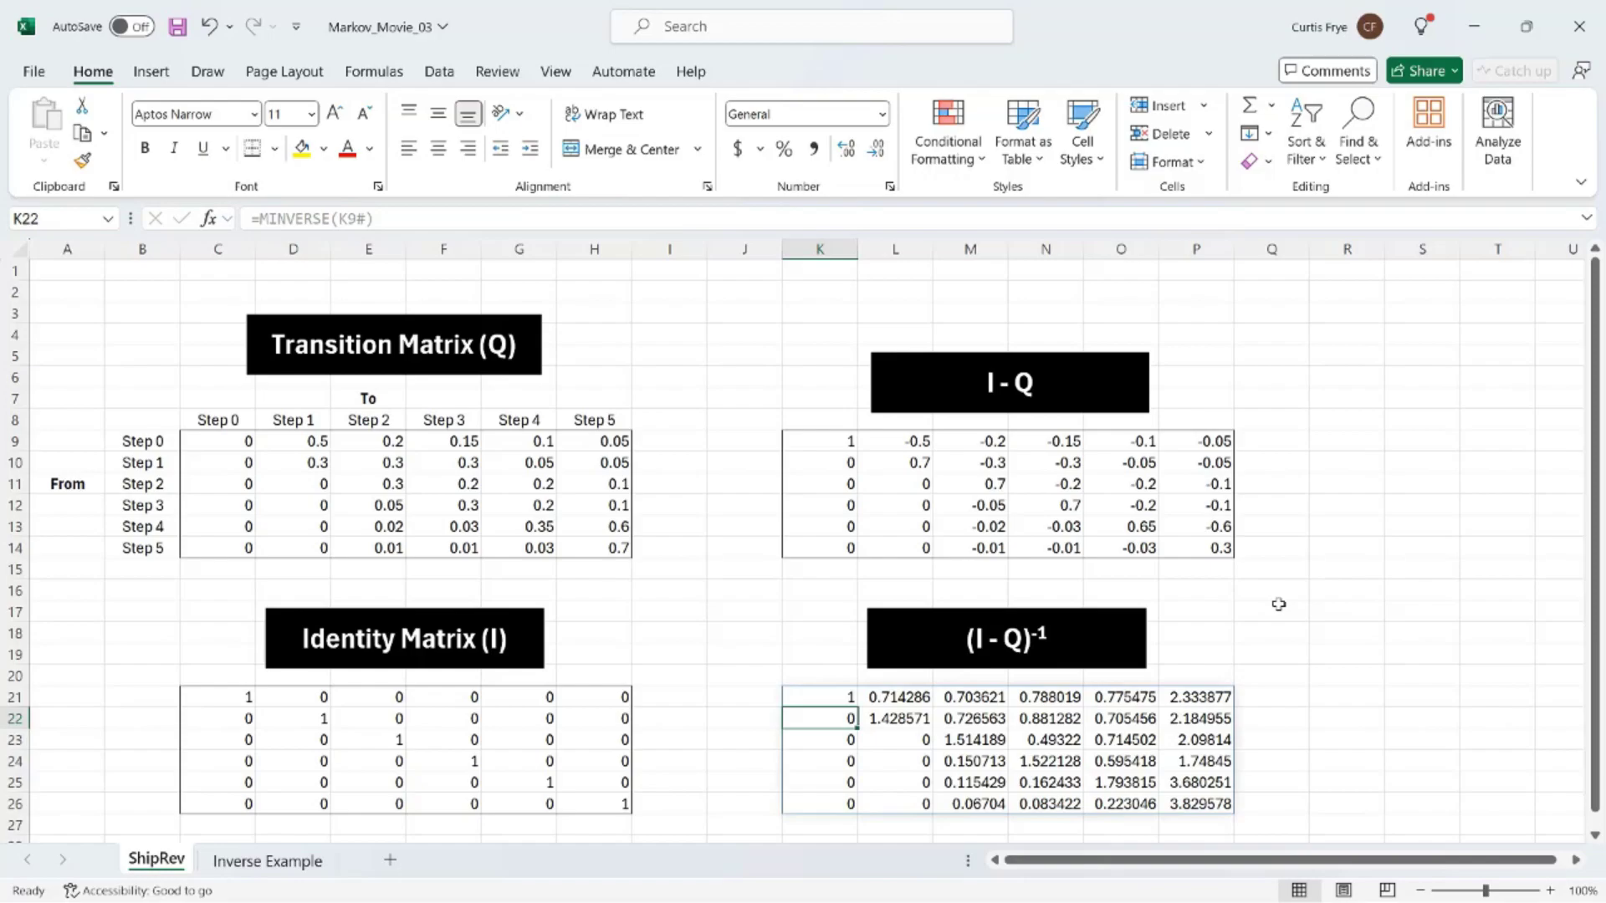
Step: Insert =SUM(K21:P21) in Q21 with AutoSum, totalling the first inverse row as 6.315277
left_click(1279, 698)
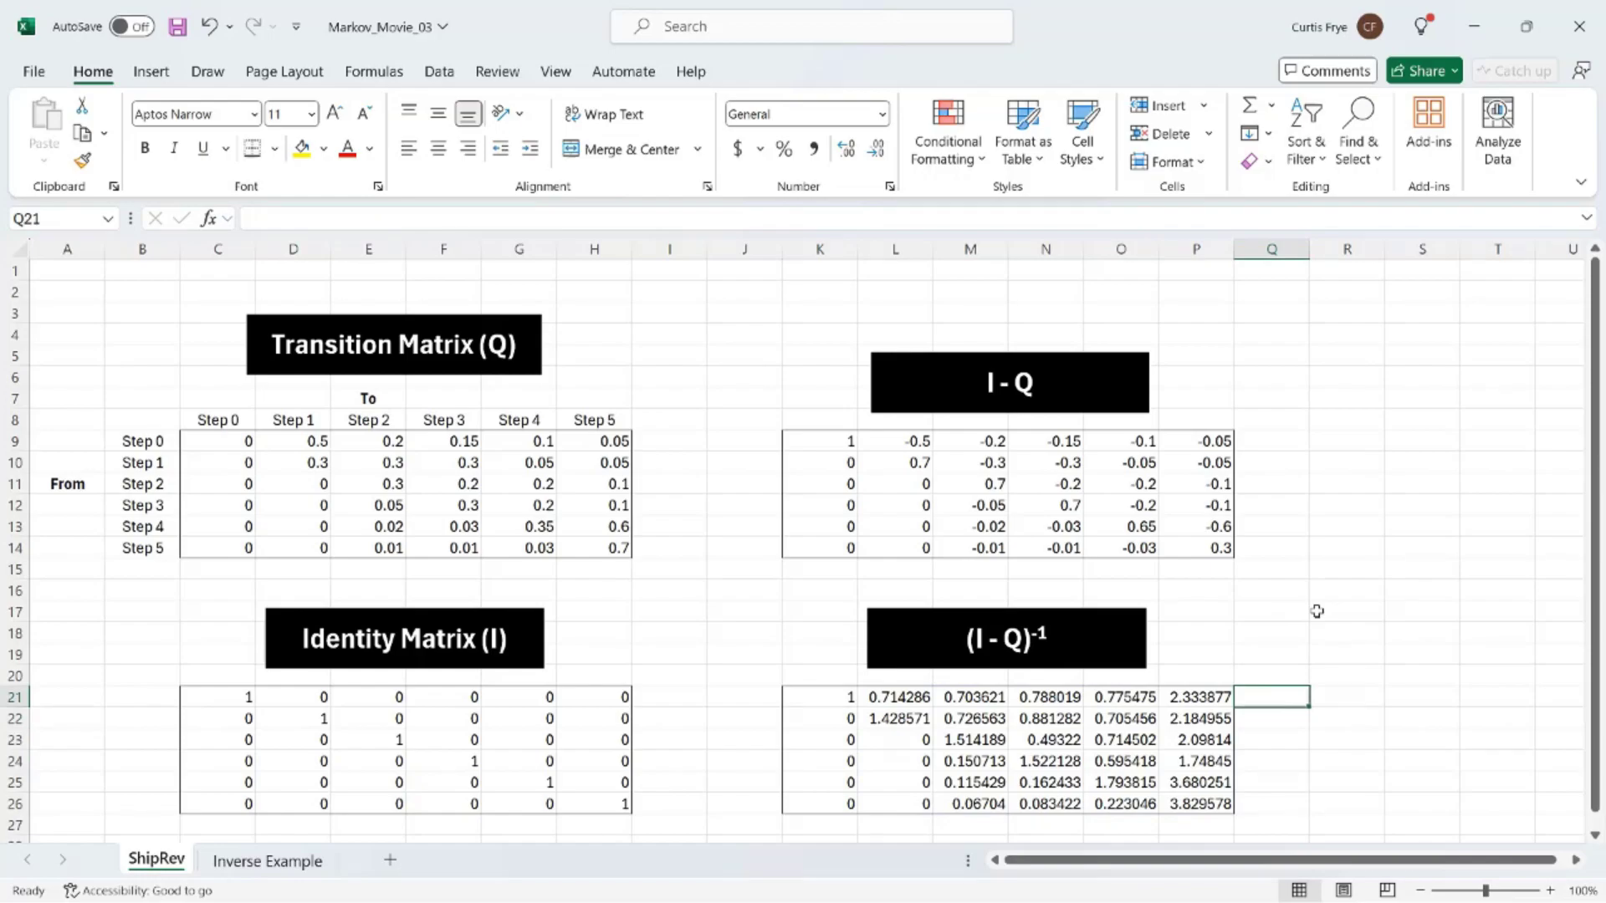
key("alt+equal")
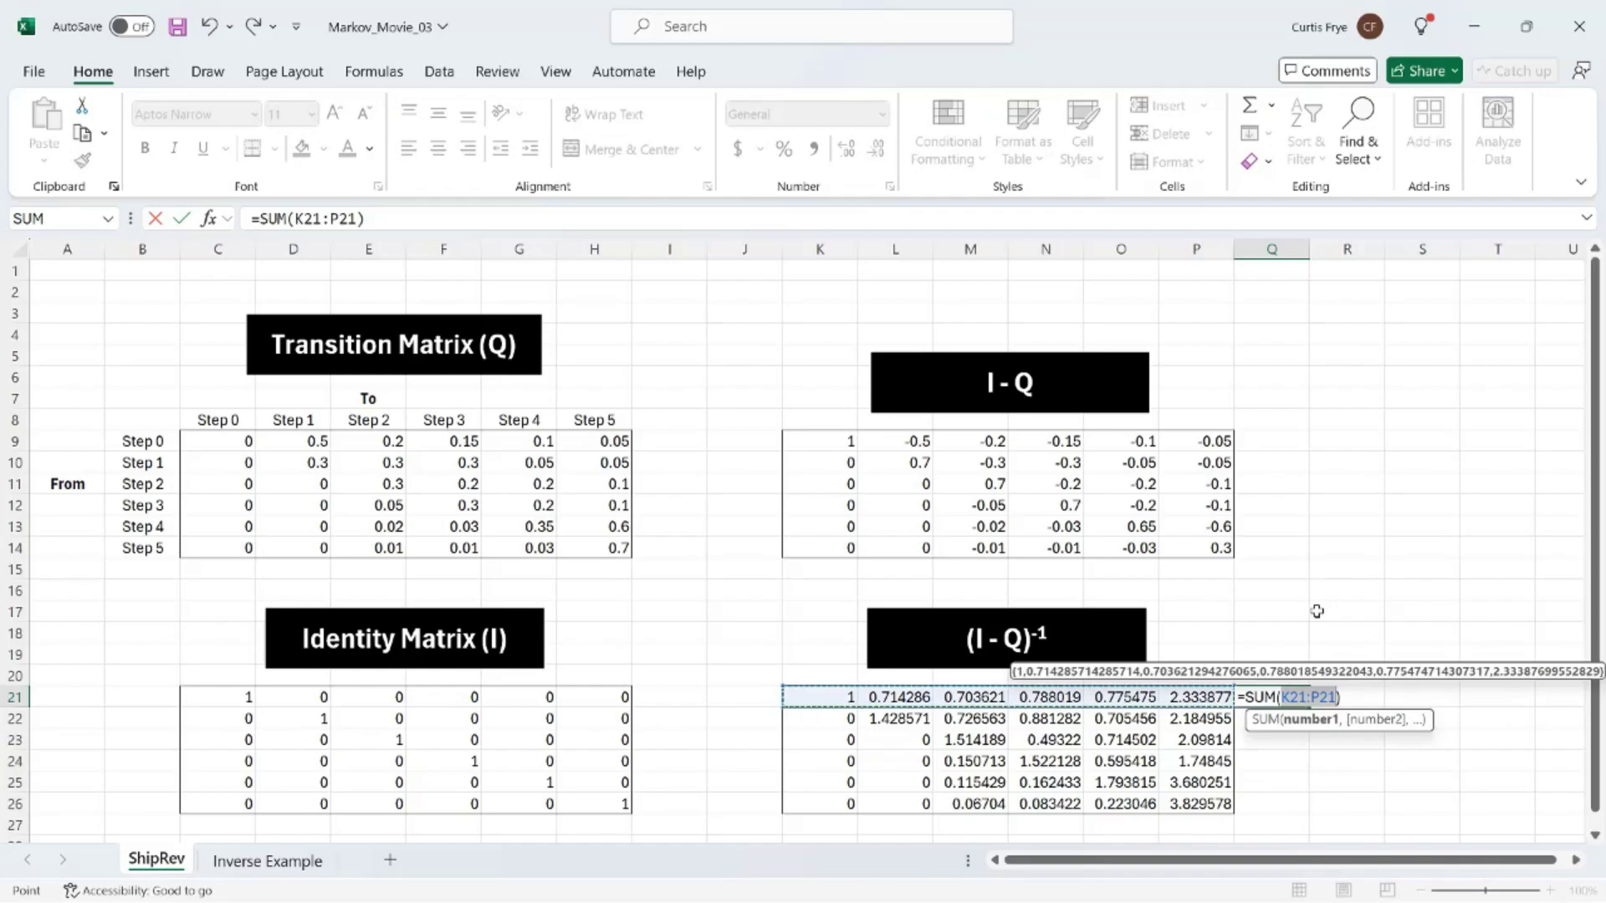
key("Return")
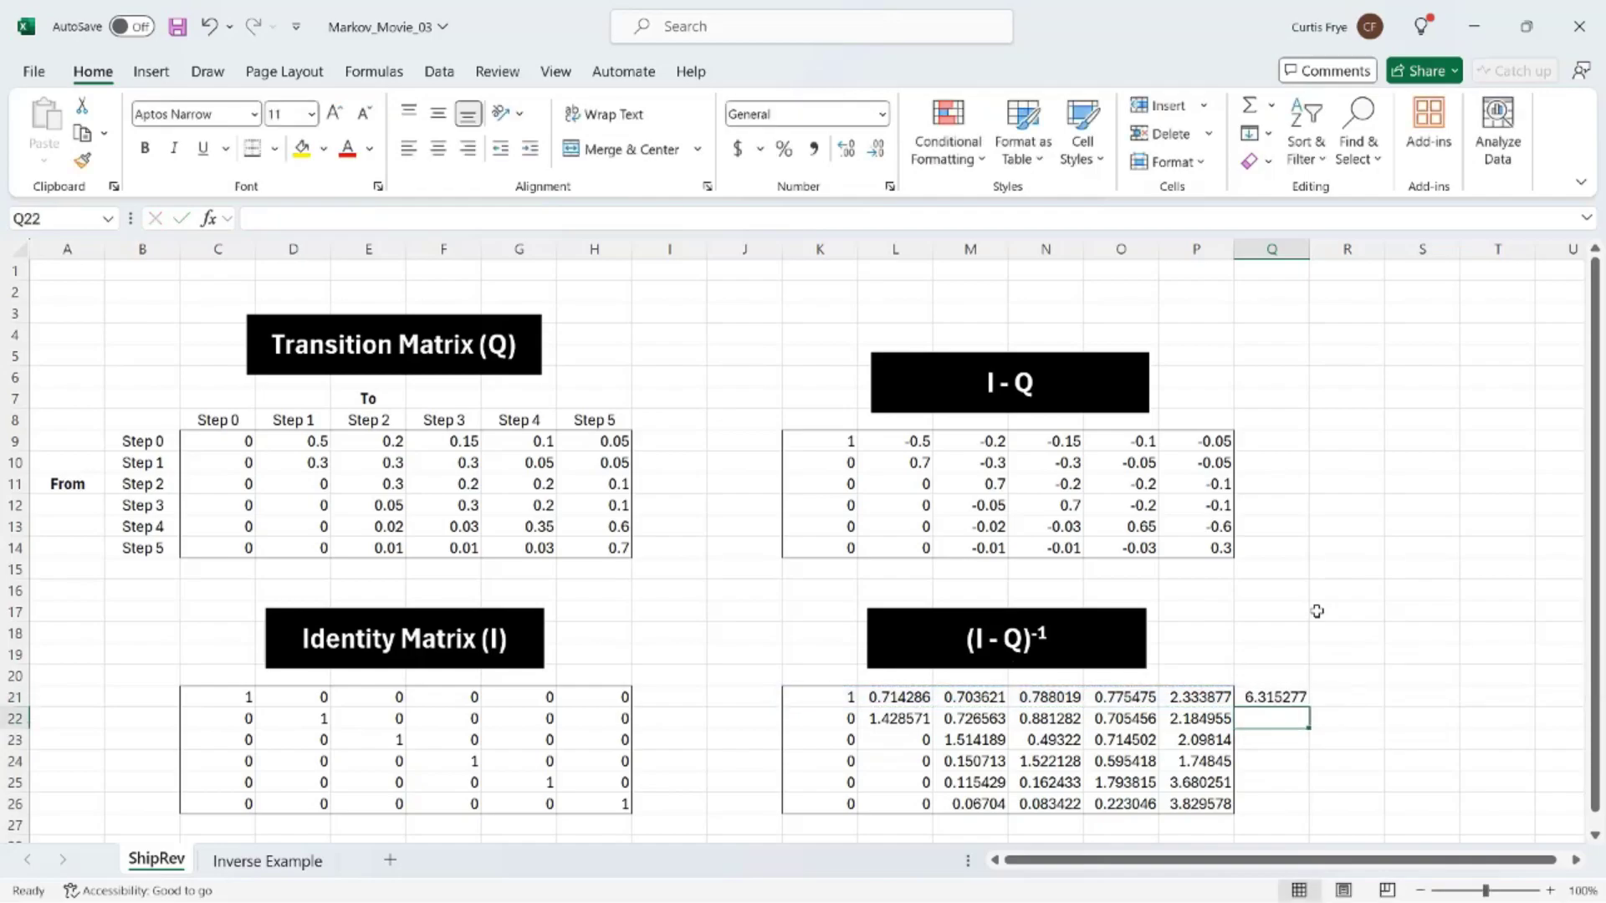